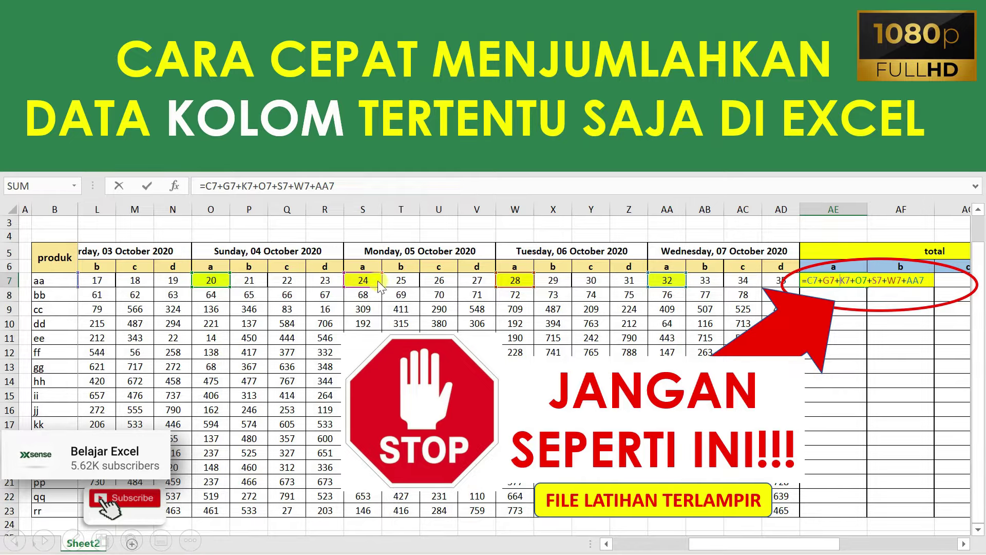
Exit the full-screen PowerPoint slide show
key("Escape")
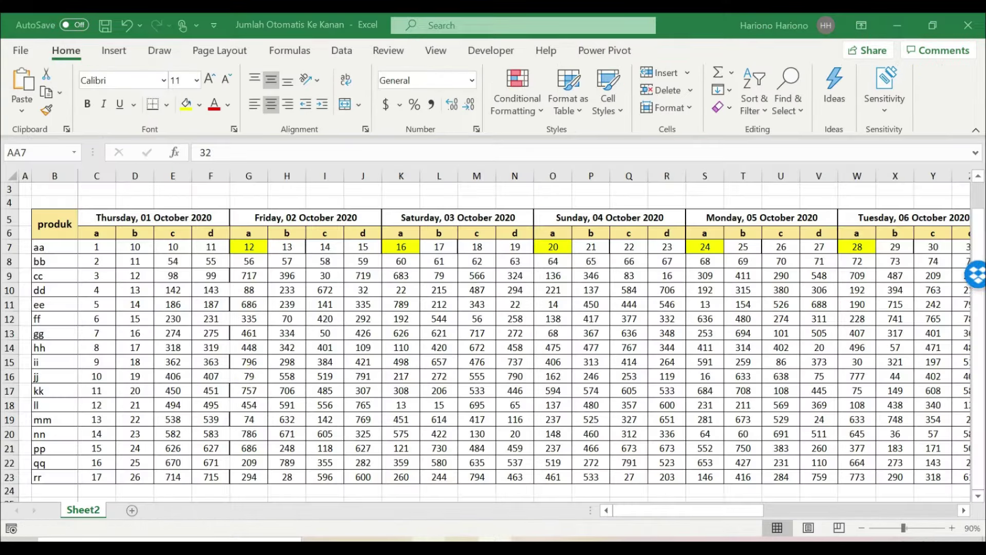
Switch to the Jumlah Otomatis Ke Kanan workbook and inspect the produk column and date headings
key("alt+Tab")
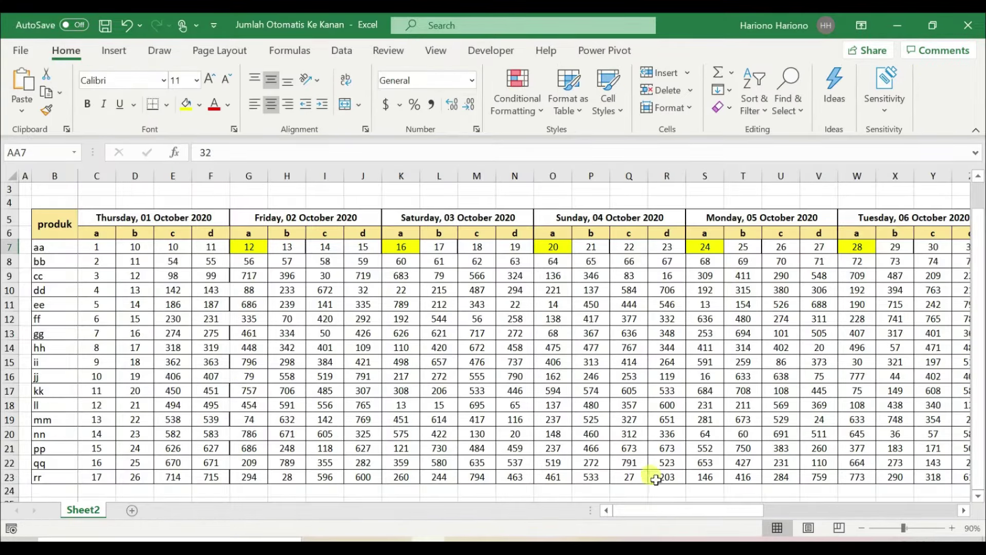
mouse_move(54, 223)
left_mouse_down()
mouse_move(30, 462)
mouse_move(38, 460)
left_mouse_up()
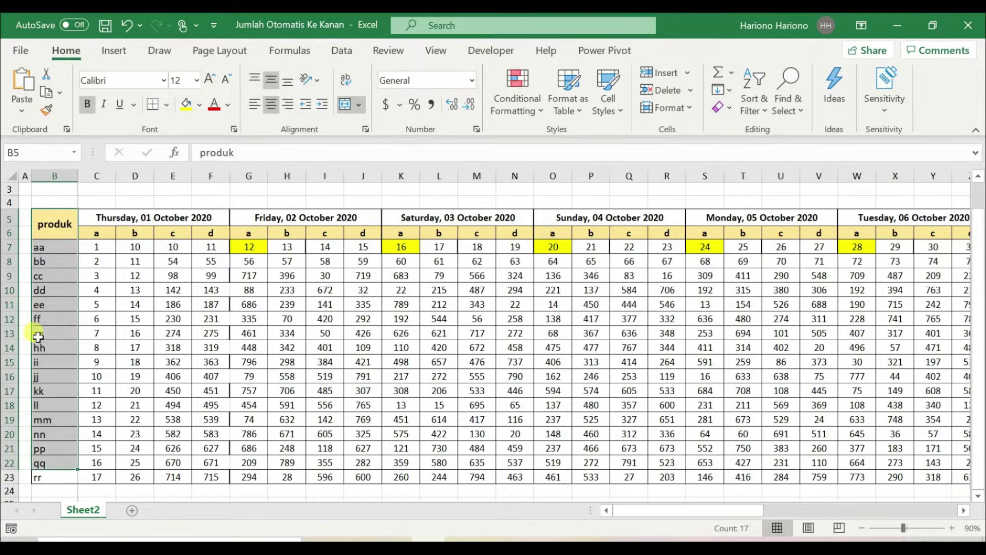
left_click(100, 231)
left_click(105, 218)
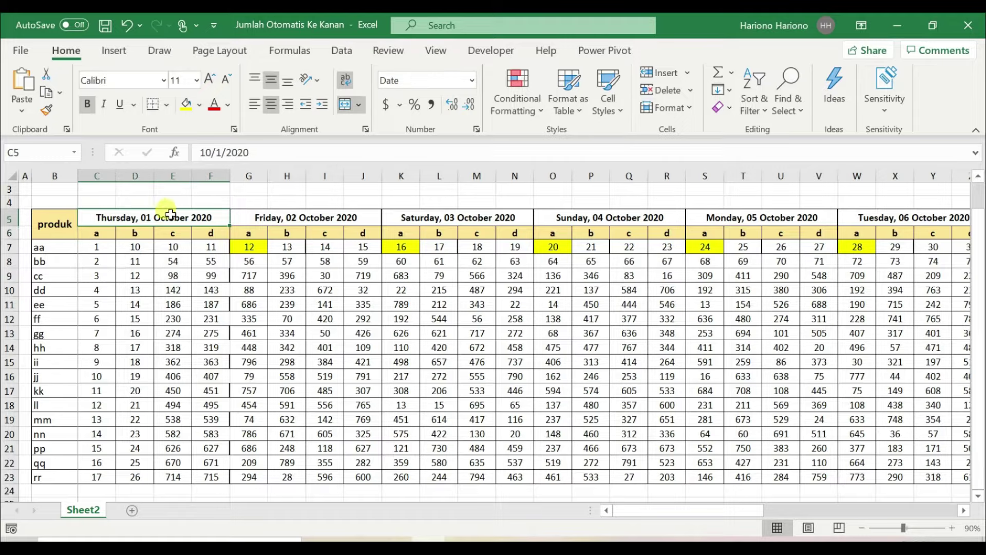
left_click(307, 217)
left_click(105, 235)
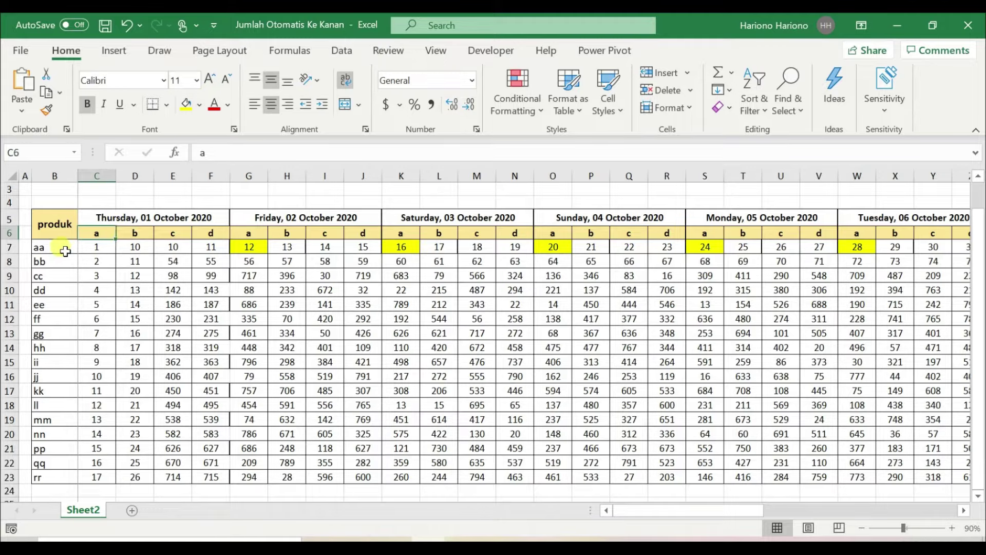
Check product aa's values and the a, b, c headings, then scroll right to the yellow total block
left_click_drag(66, 249, 68, 332)
left_click(100, 246)
left_click(96, 234)
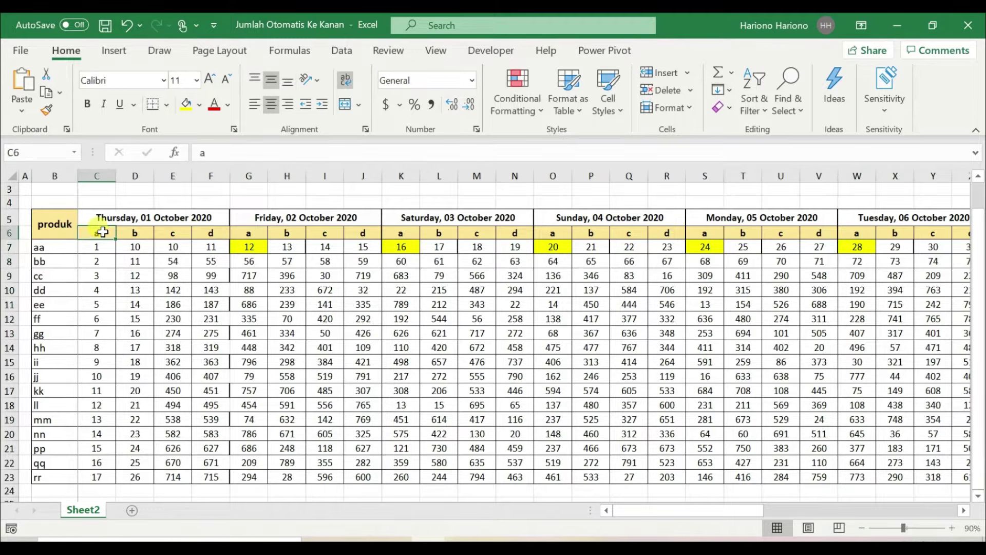
left_click(139, 235)
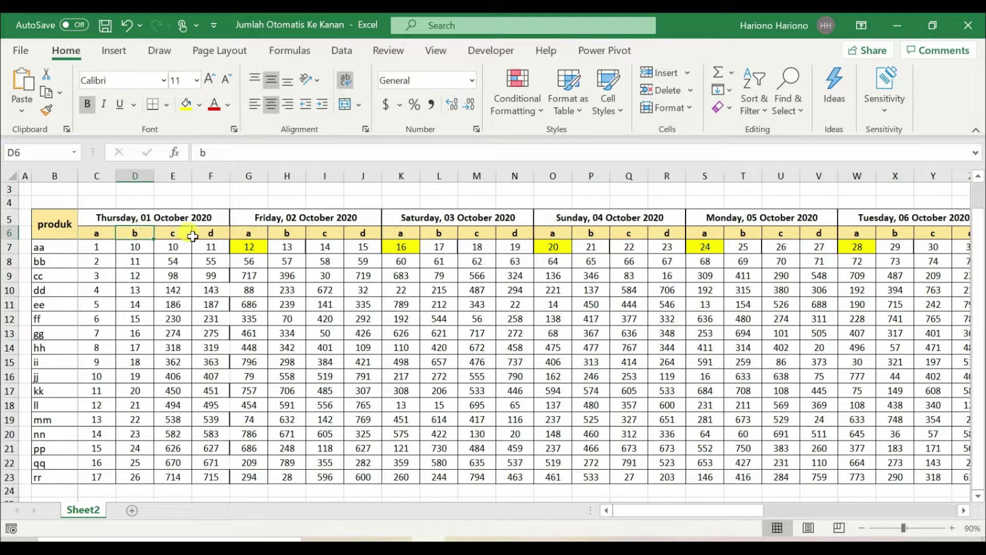
left_click(173, 234)
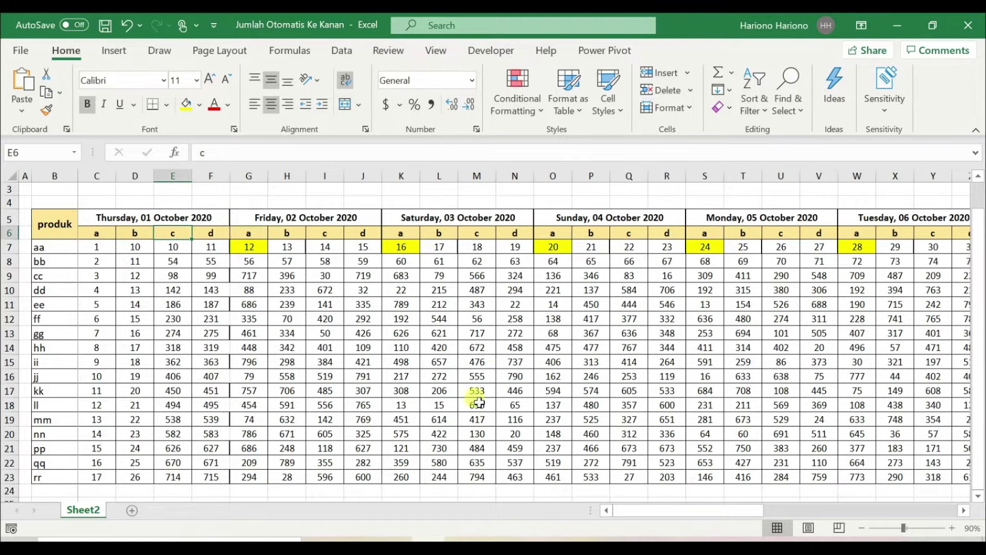
left_click_drag(665, 507, 776, 505)
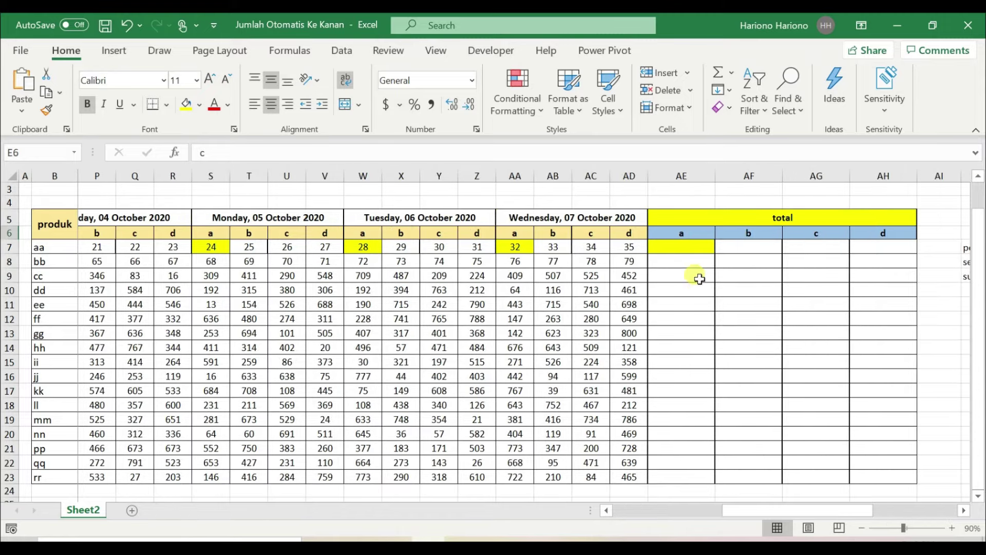
left_click(743, 245)
left_click(806, 243)
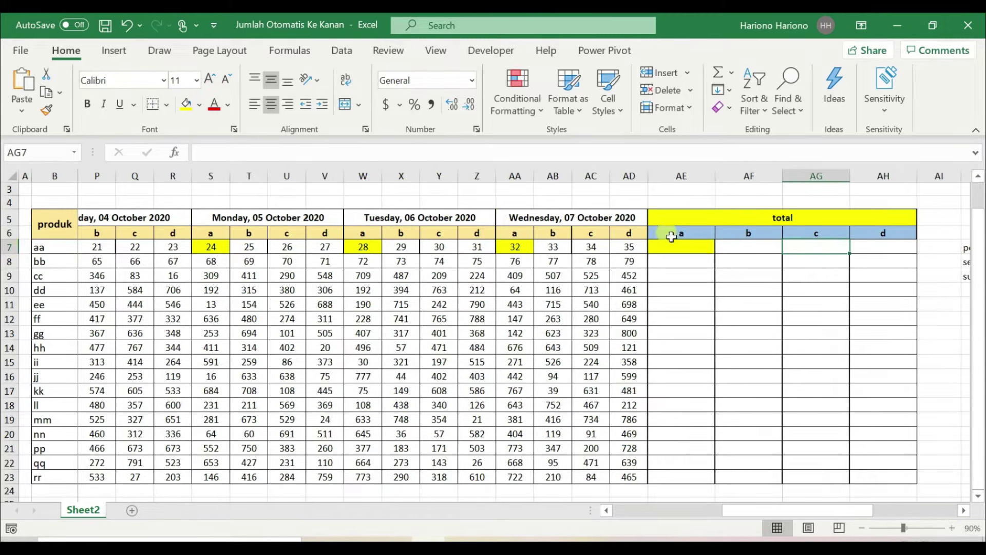
left_click(678, 246)
type("=")
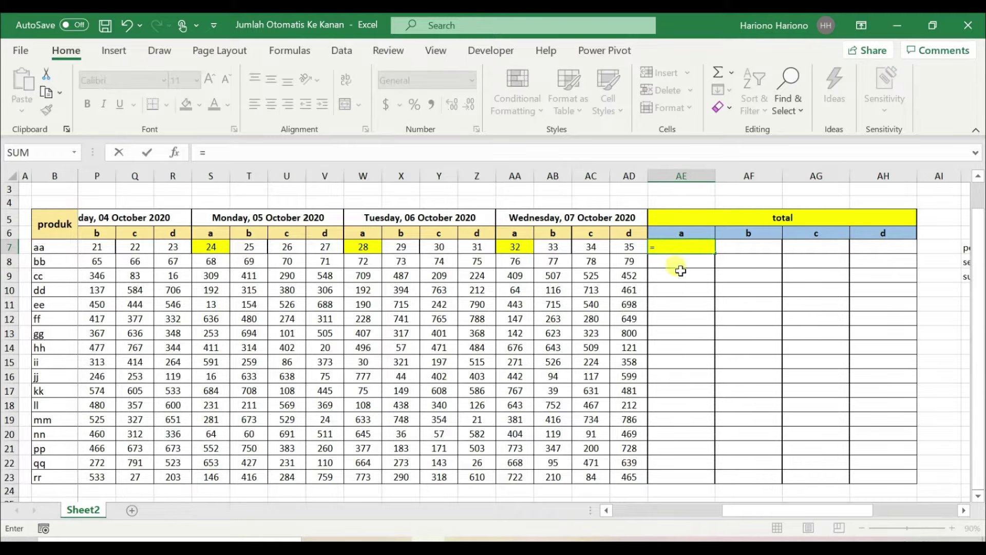
left_click(528, 248)
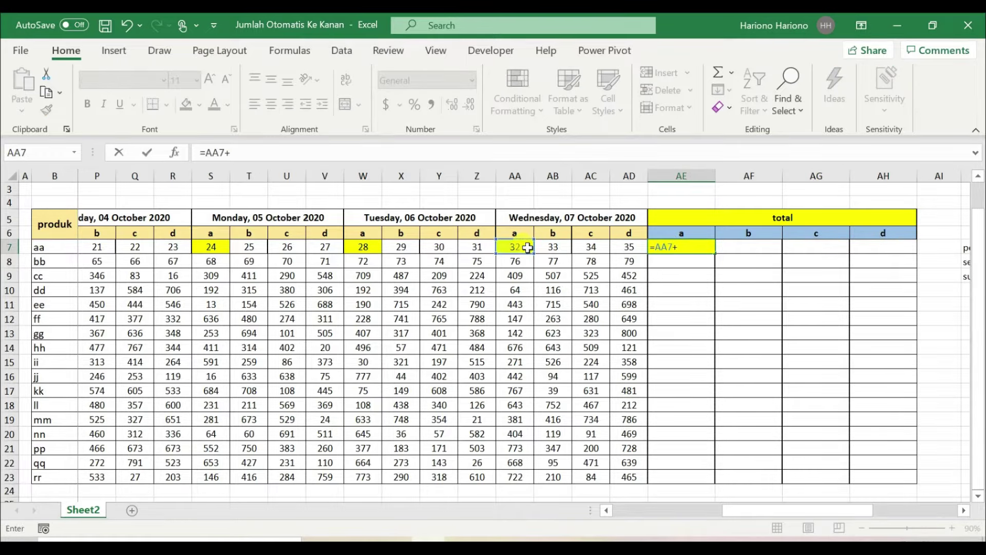
left_click(354, 248)
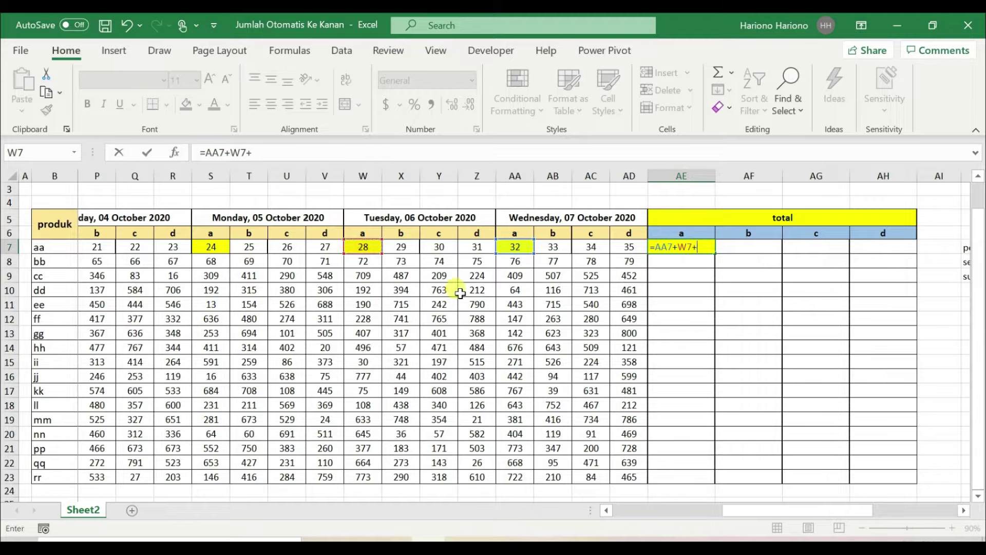
key("Return")
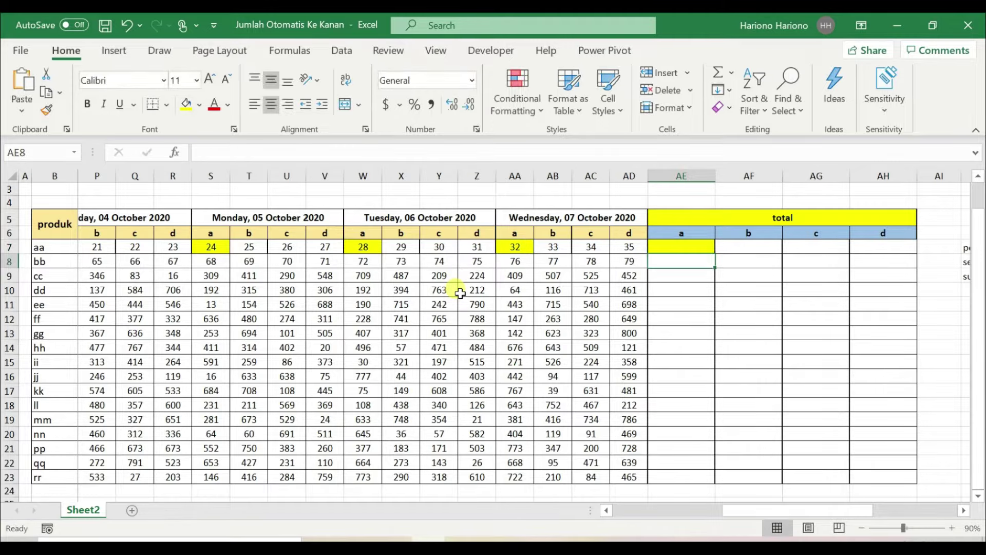
left_click_drag(736, 509, 853, 501)
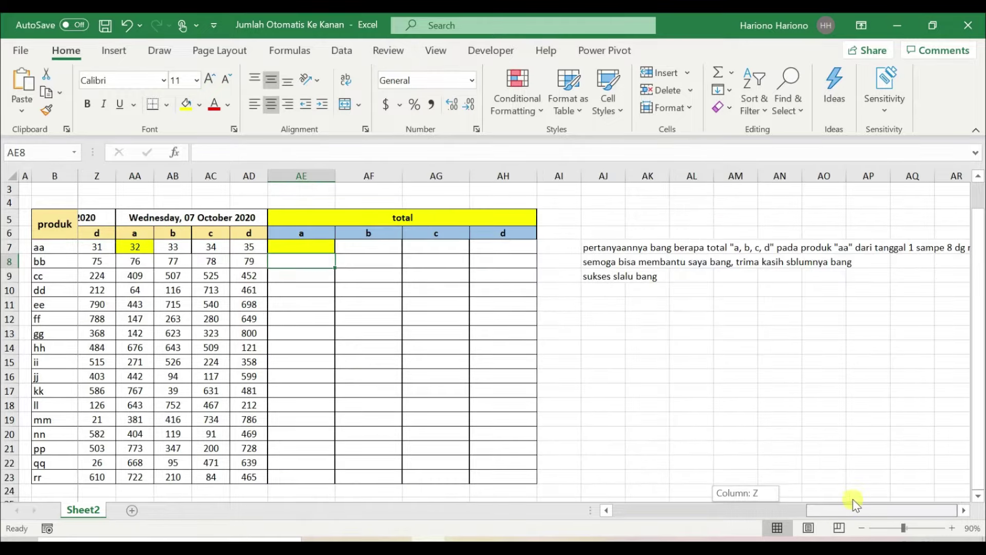
left_click(964, 511)
left_click_drag(848, 510, 732, 505)
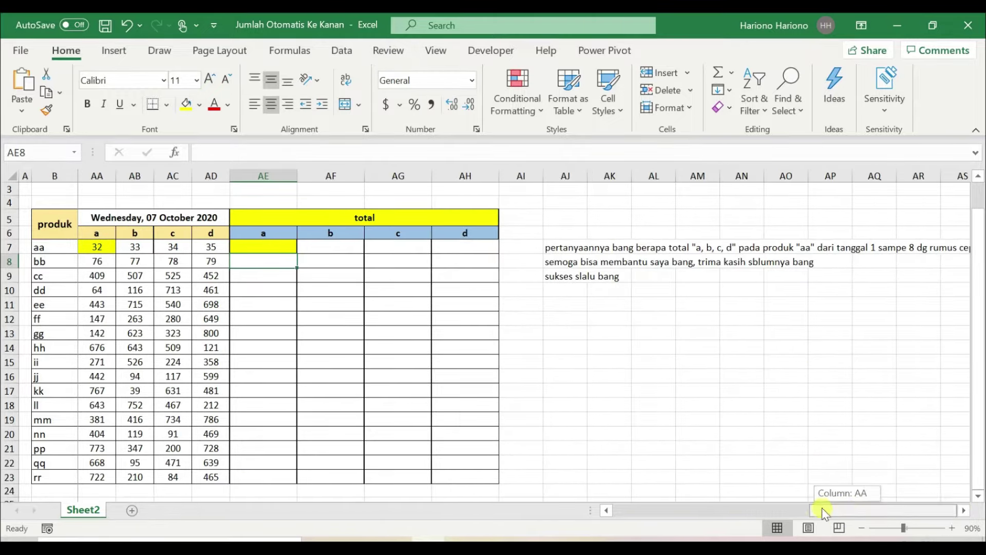
left_click(786, 246)
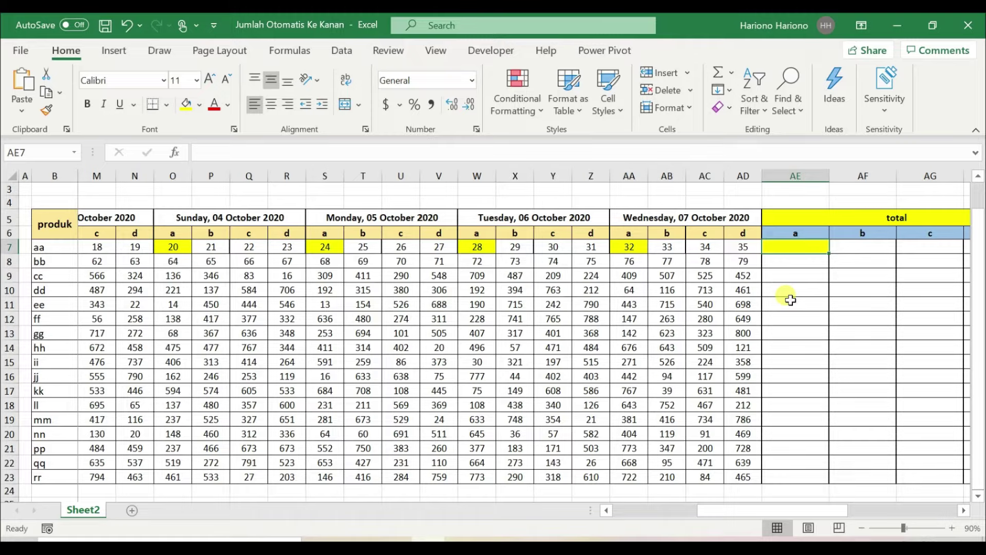
Start a SUMIF in AE7 with the absolute header range $C$6:$AD$6
type("=sum")
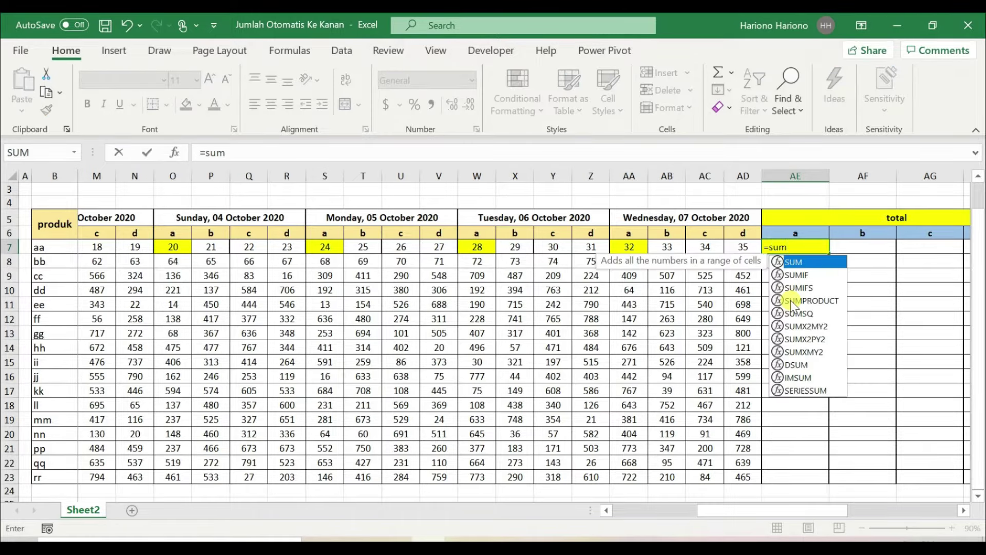
key("Down")
key("Tab")
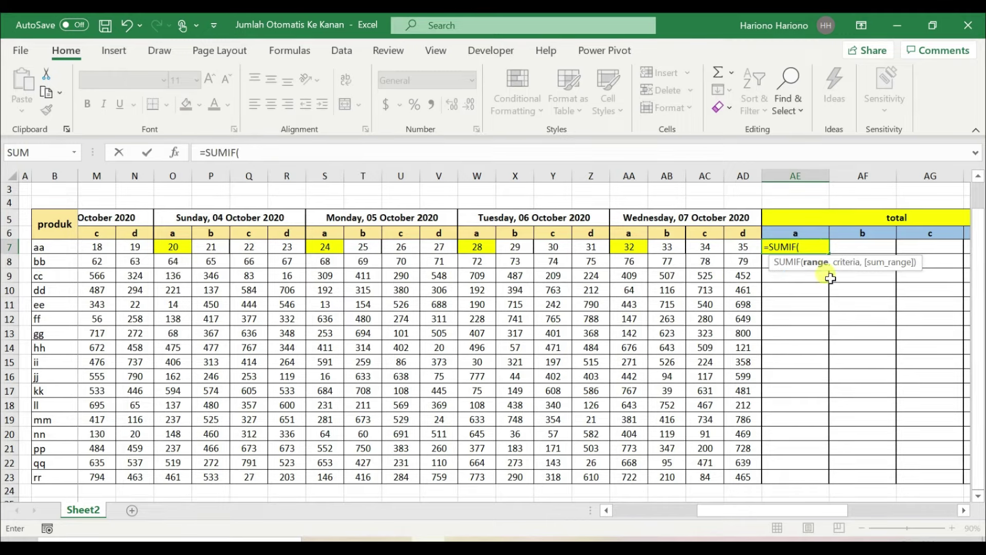
left_click(740, 233)
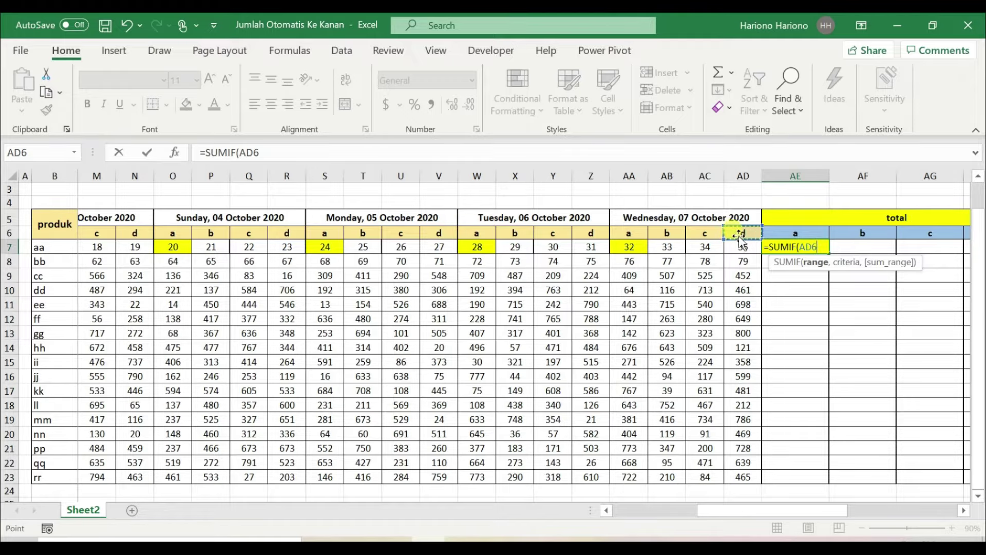
key("ctrl+shift+Left")
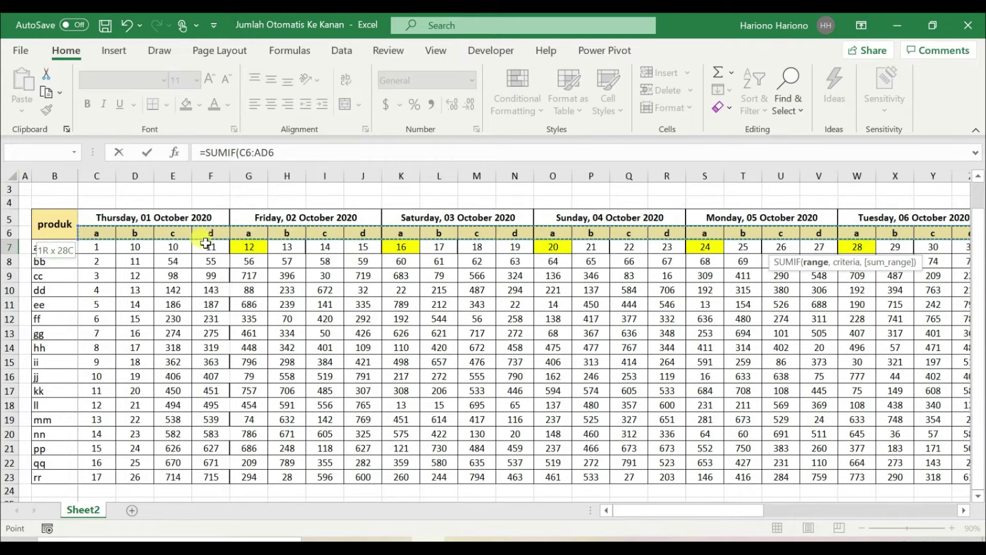
key("F4")
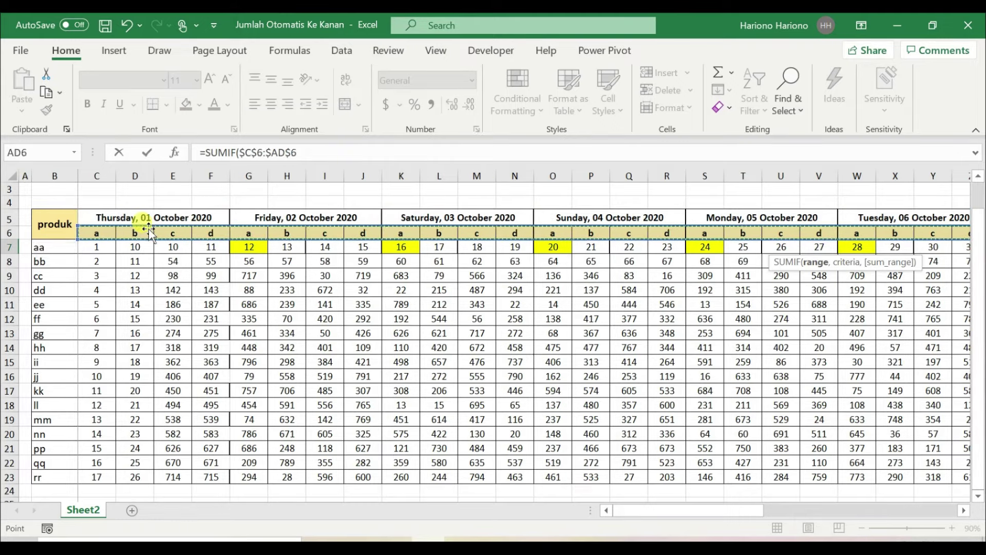
type(",")
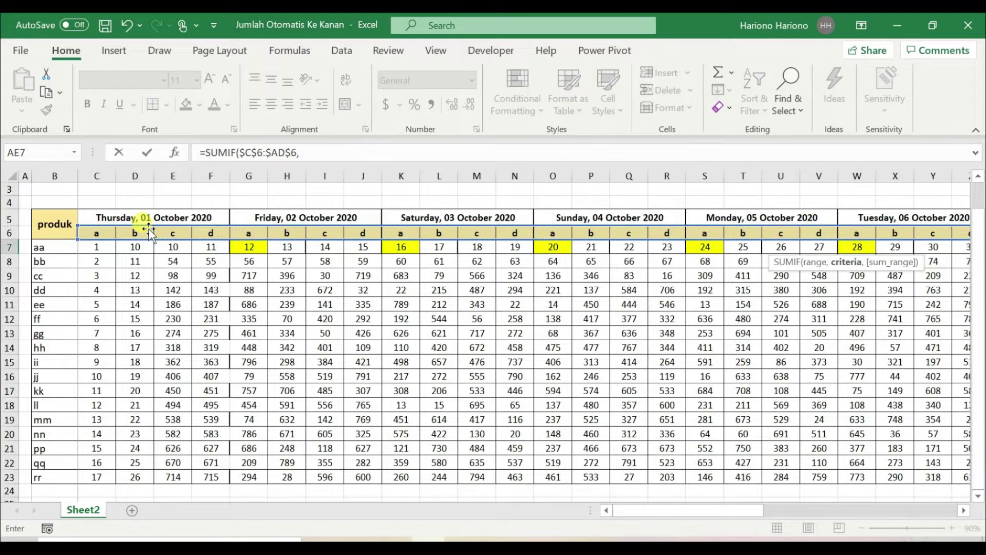
Add AE6 as the criteria and C7:AD7 as the sum range to finish the SUMIF
left_click_drag(620, 508, 761, 509)
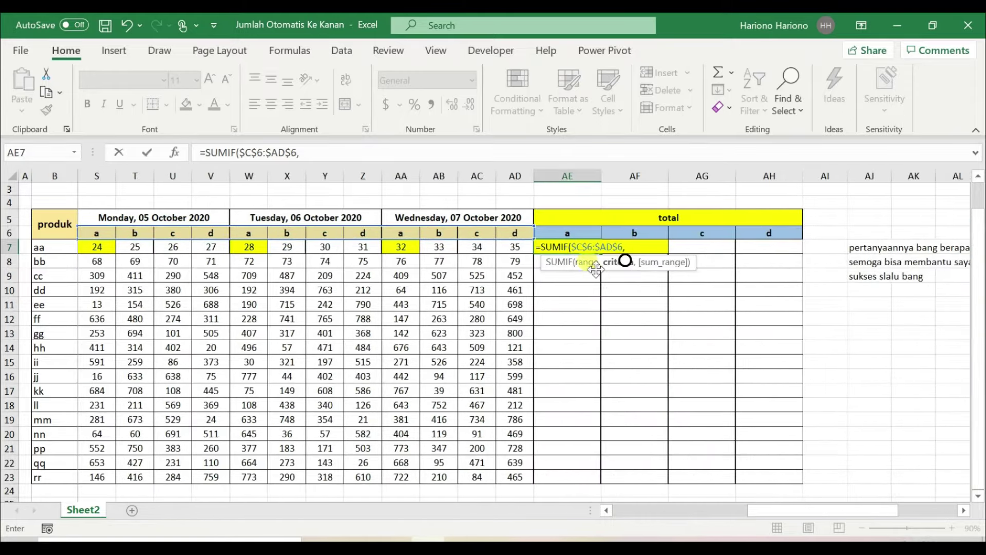
left_click(583, 234)
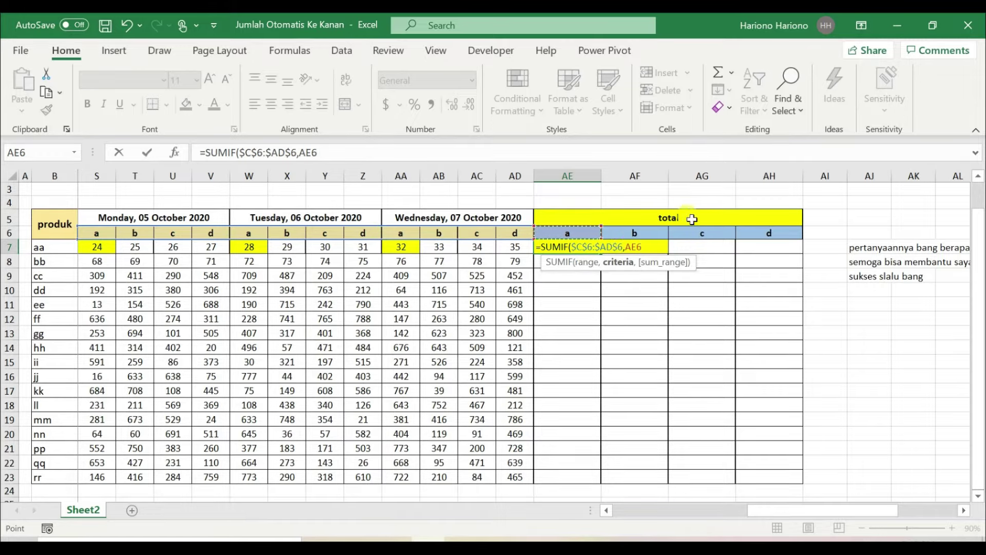
type(",")
left_click(513, 249)
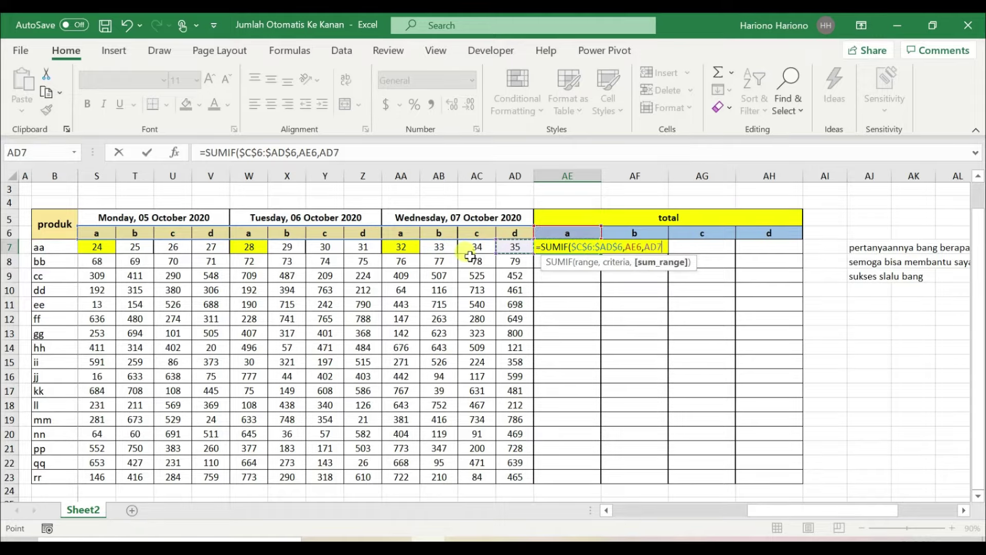
key("ctrl+shift+Left")
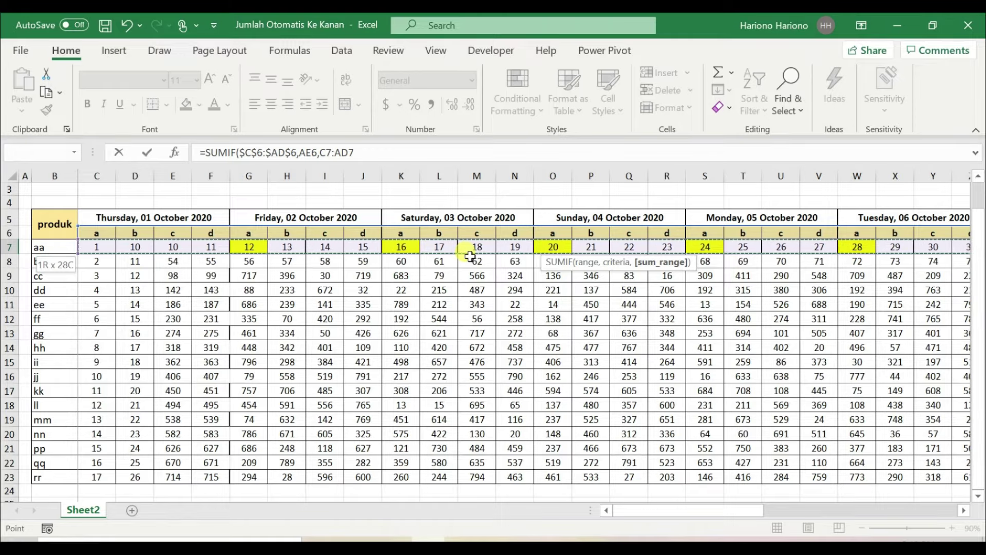
key("Tab")
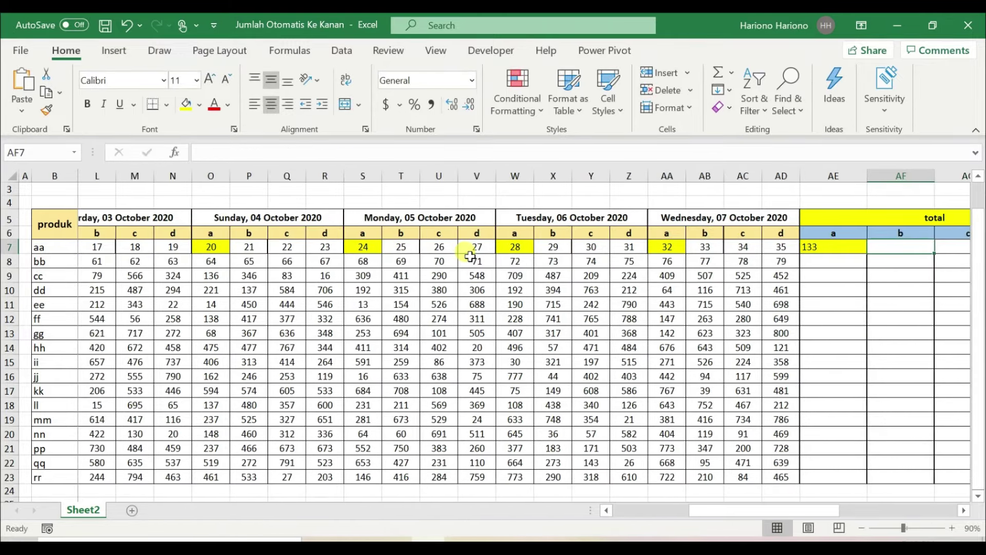
Lock AE7's SUMIF criterion as the absolute reference $AE$6
key("Left")
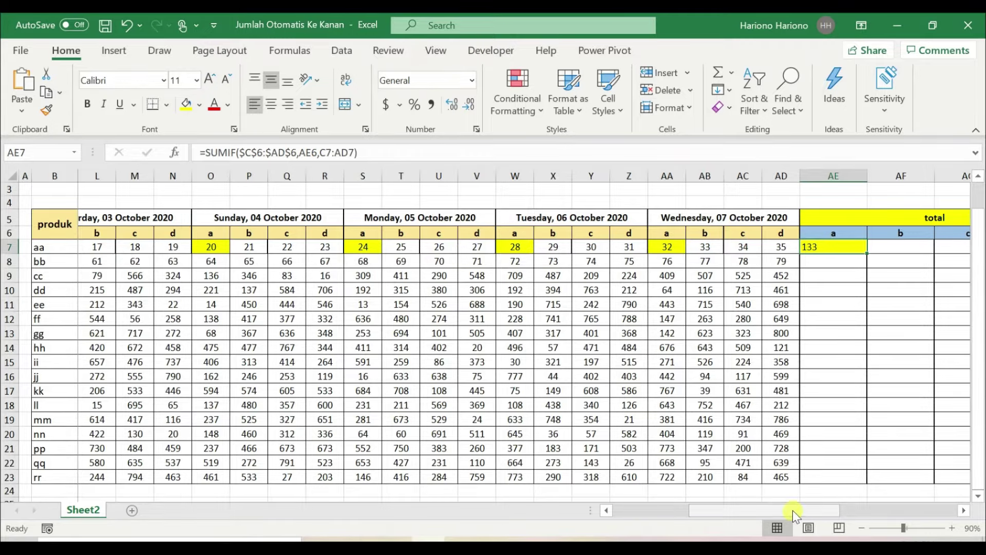
left_click_drag(794, 510, 843, 511)
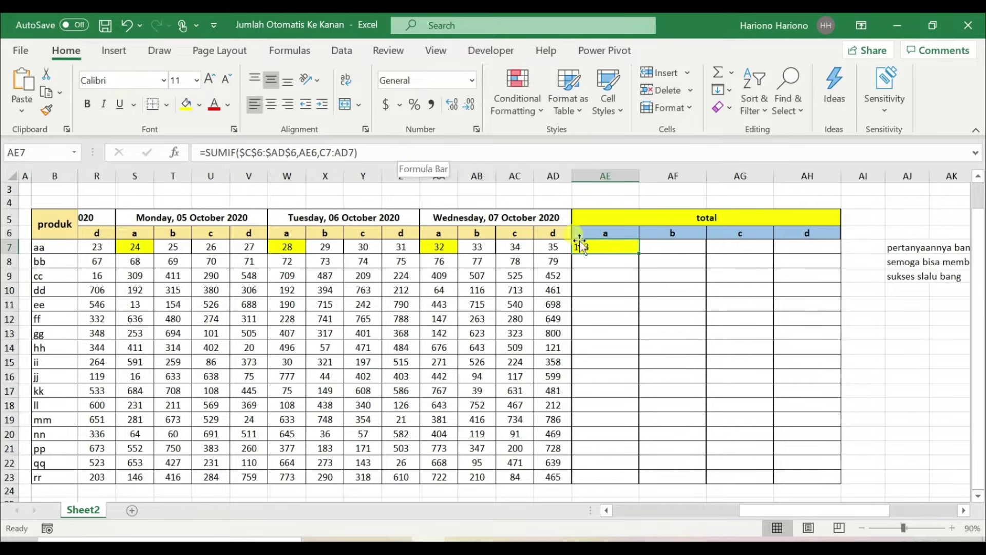
left_click(358, 152)
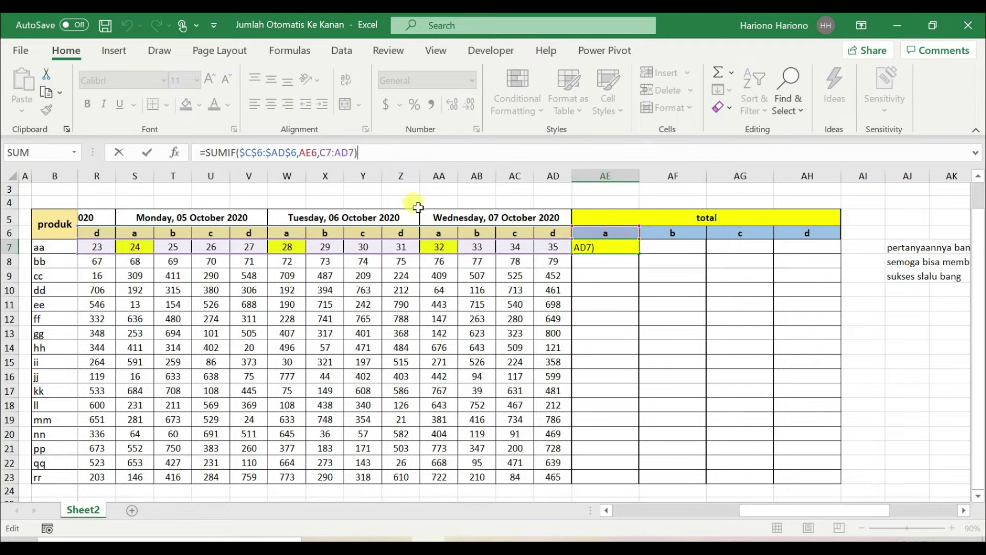
left_click(306, 154)
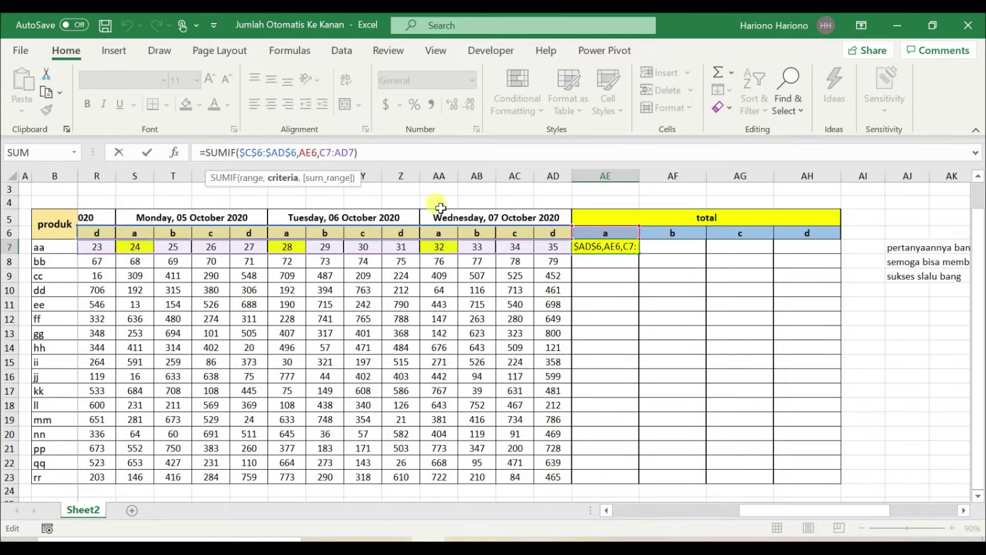
key("F4")
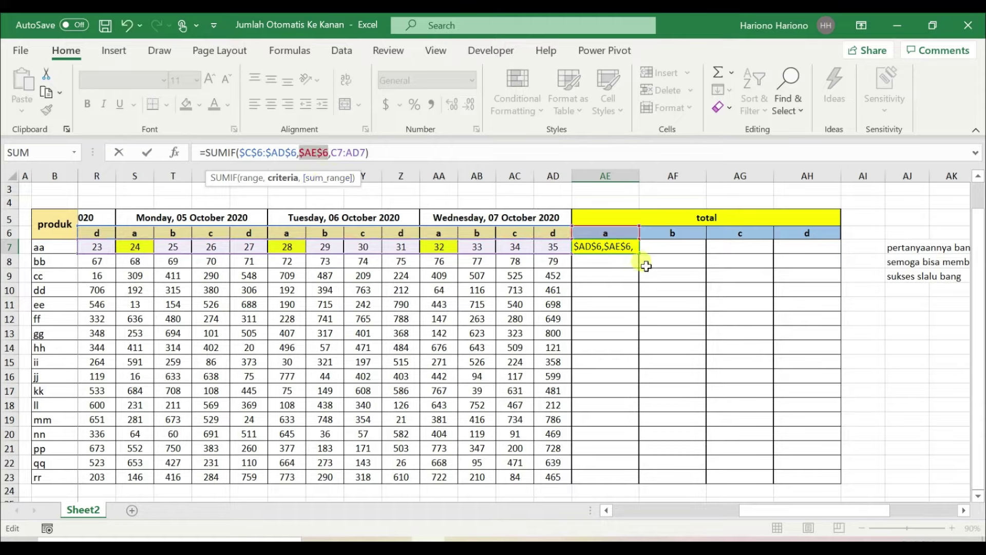
key("Return")
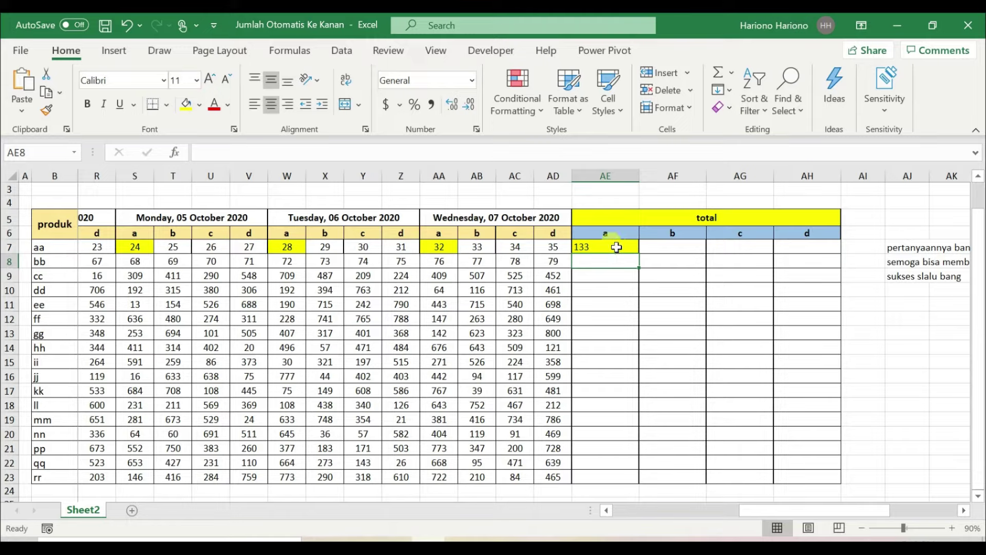
Fill the column a SUMIF down through AE23 and check the bb total's formula
left_click(616, 248)
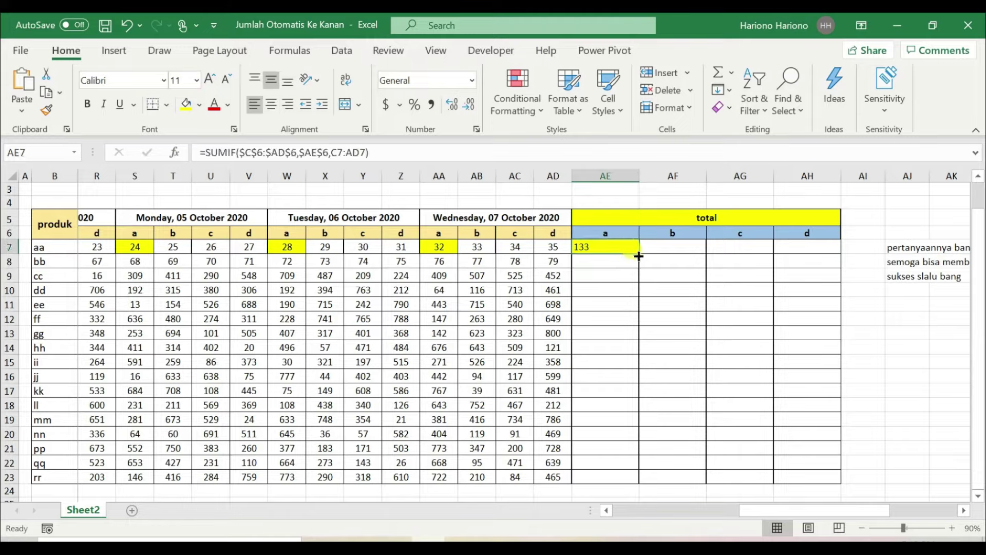
double_click(640, 256)
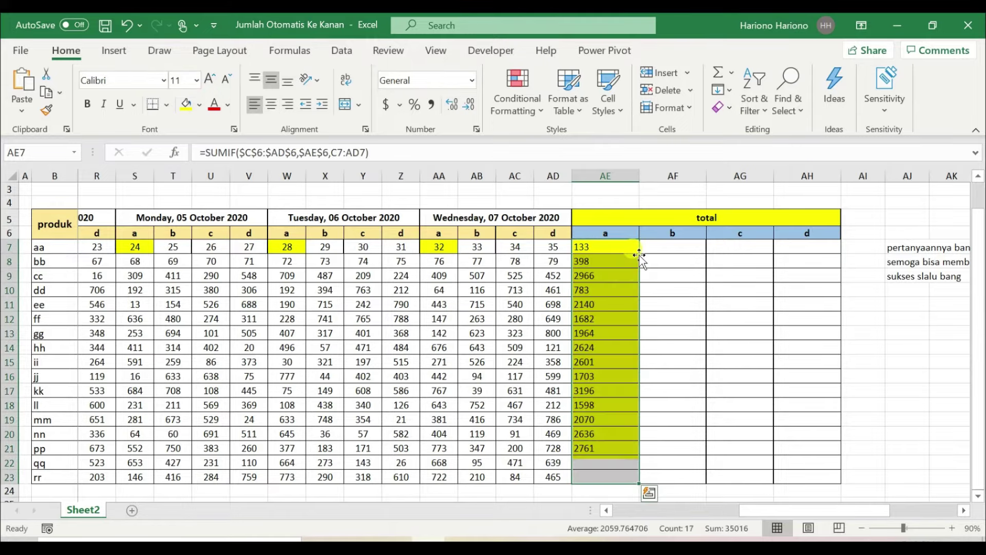
left_click(599, 259)
left_click(409, 149)
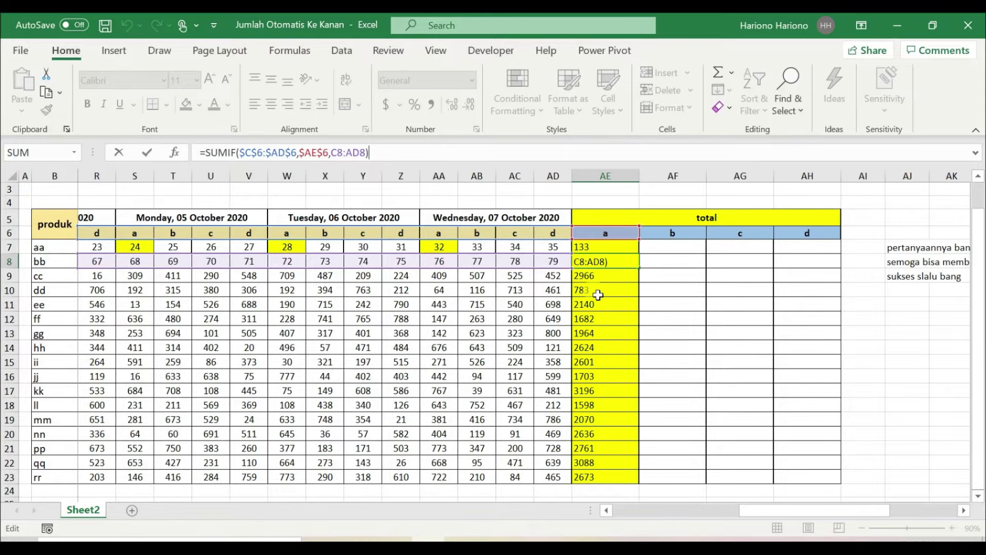
Copy product aa's SUMIF formula from AE7 into AF7
key("Return")
key("Up")
key("Up")
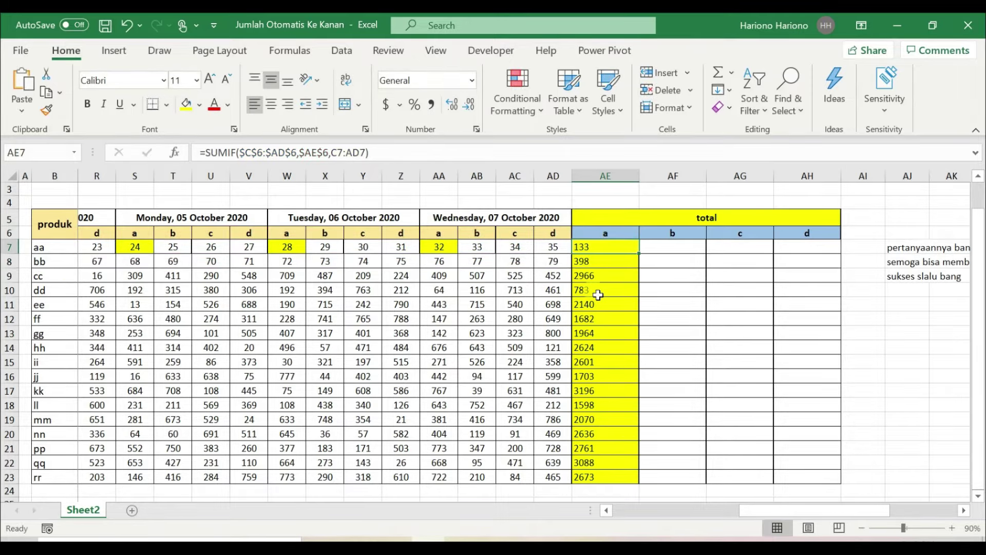
left_click_drag(396, 153, 192, 144)
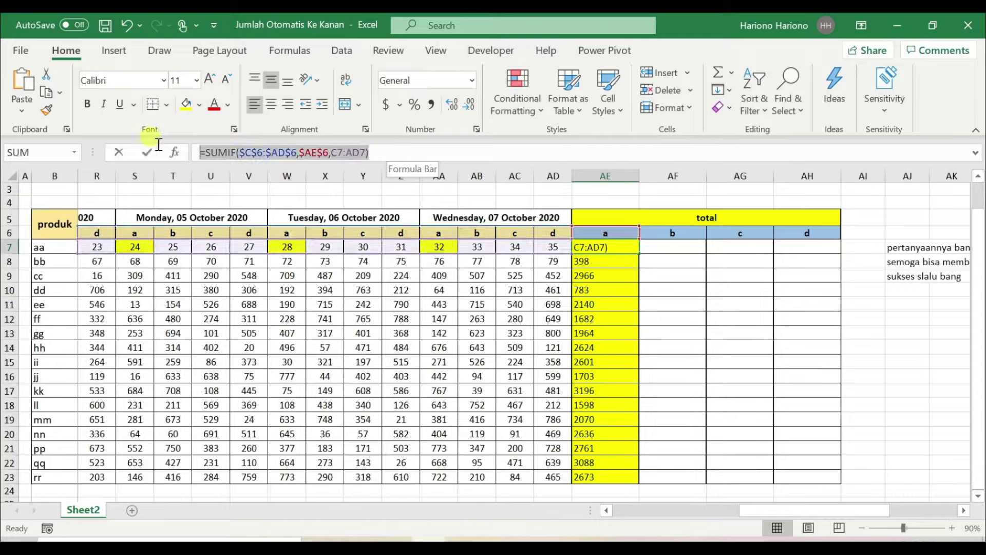
key("ctrl+Return")
key("Right")
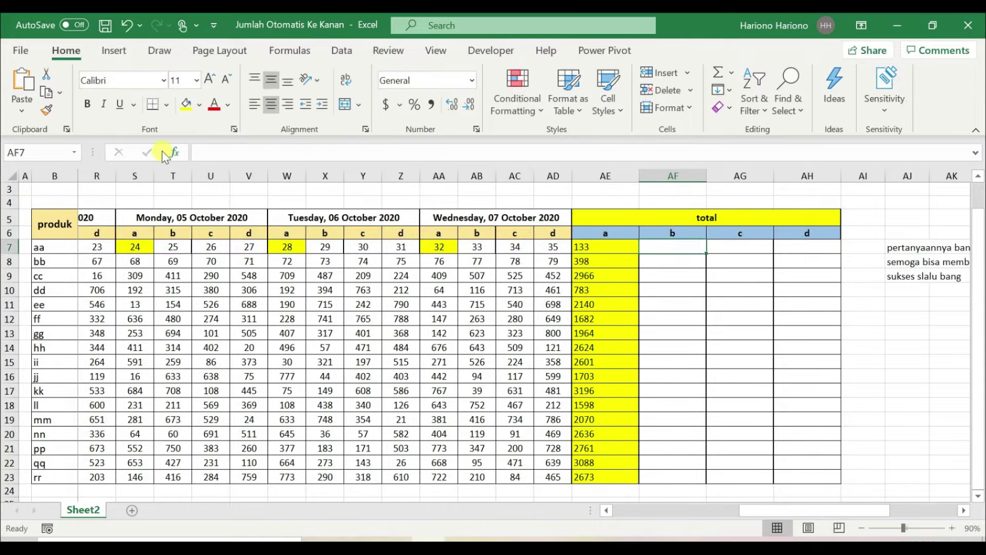
left_click(208, 152)
type("=SUMIF($C$6:$AD$6,$AE$6,C7:AD7)")
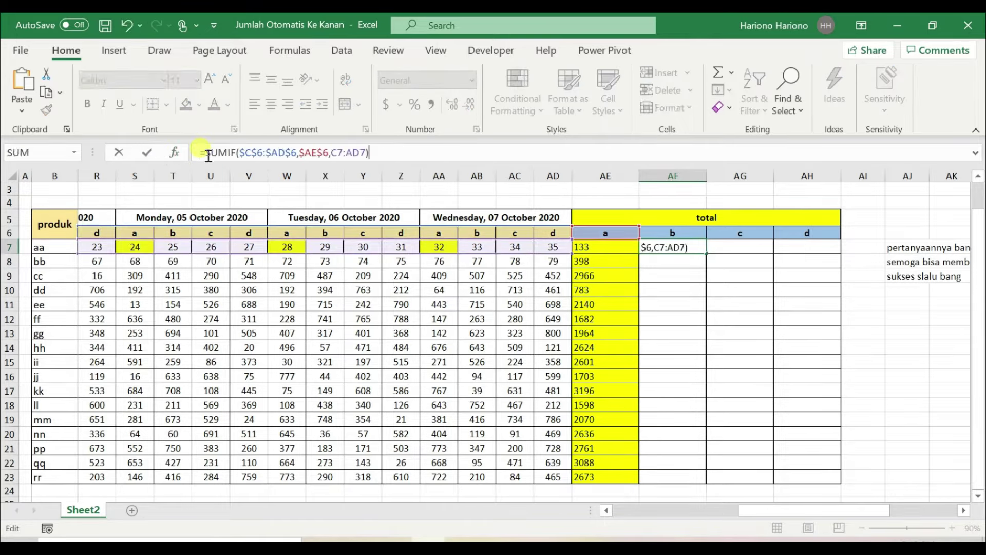
key("ctrl+Return")
Point AF7's criterion at $AF$6 and fill the column b SUMIF down to AF23
key("F2")
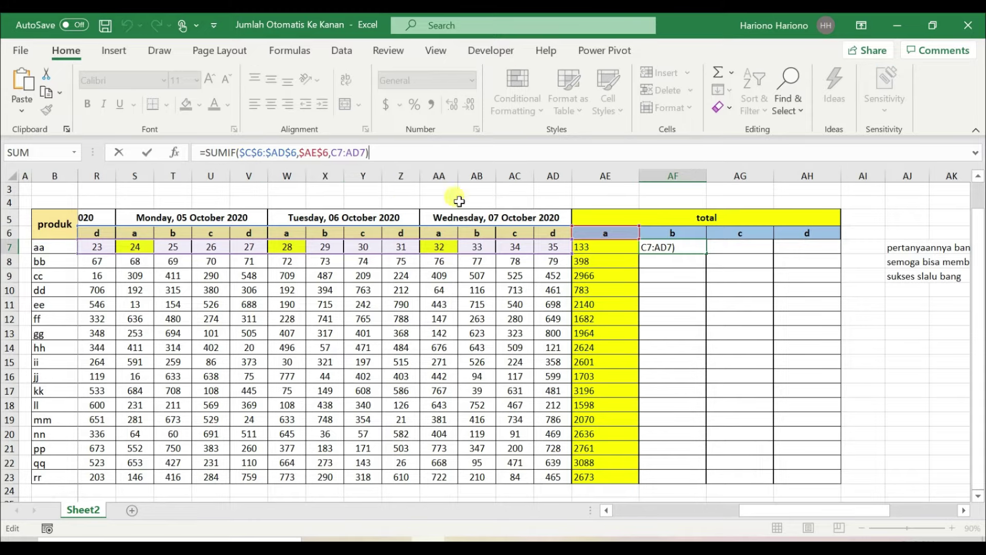
left_click_drag(606, 227, 662, 237)
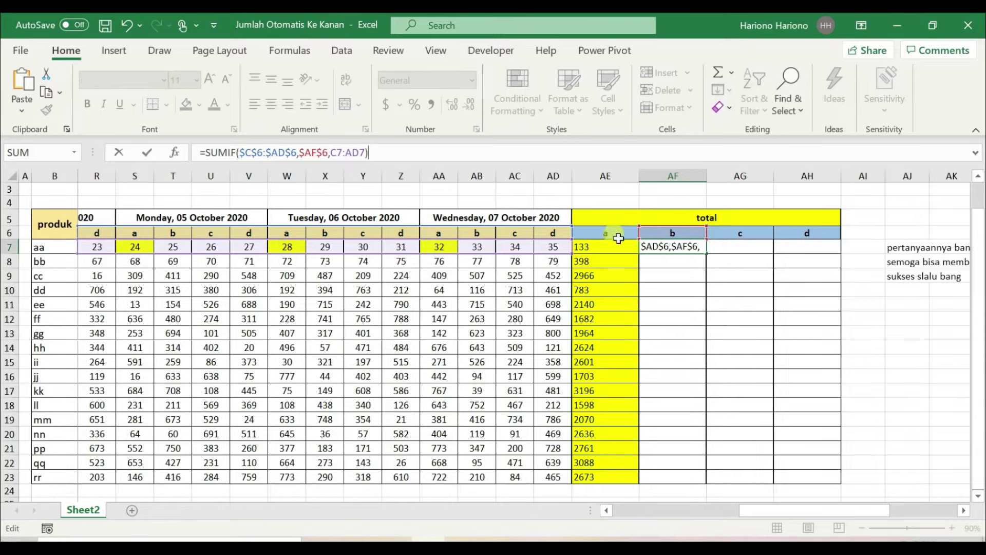
key("ctrl+Return")
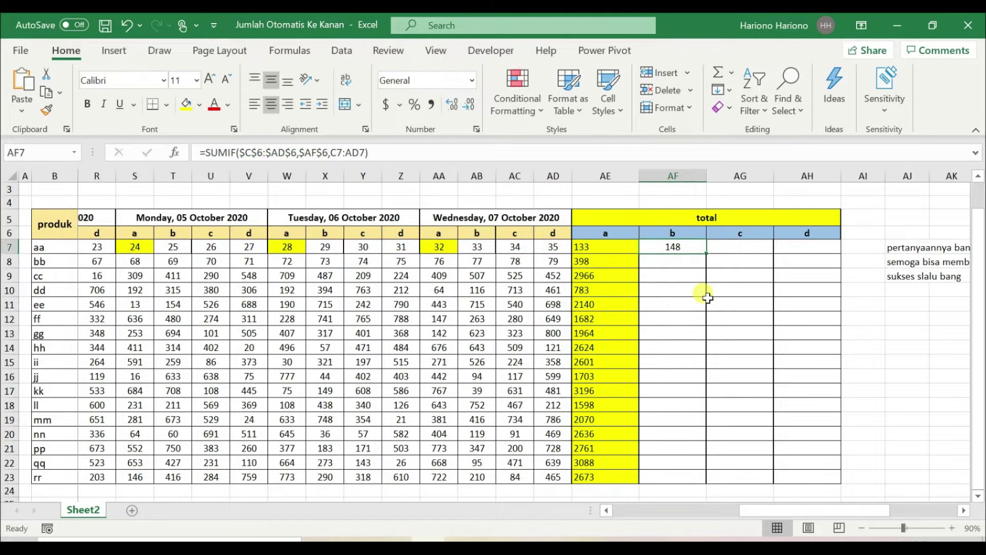
left_click(509, 151)
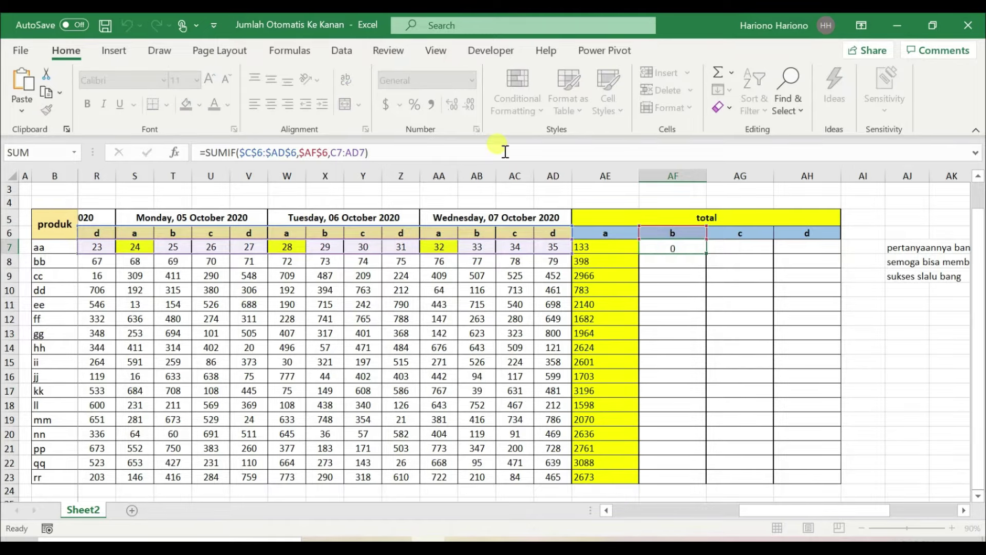
key("ctrl+Return")
double_click(708, 253)
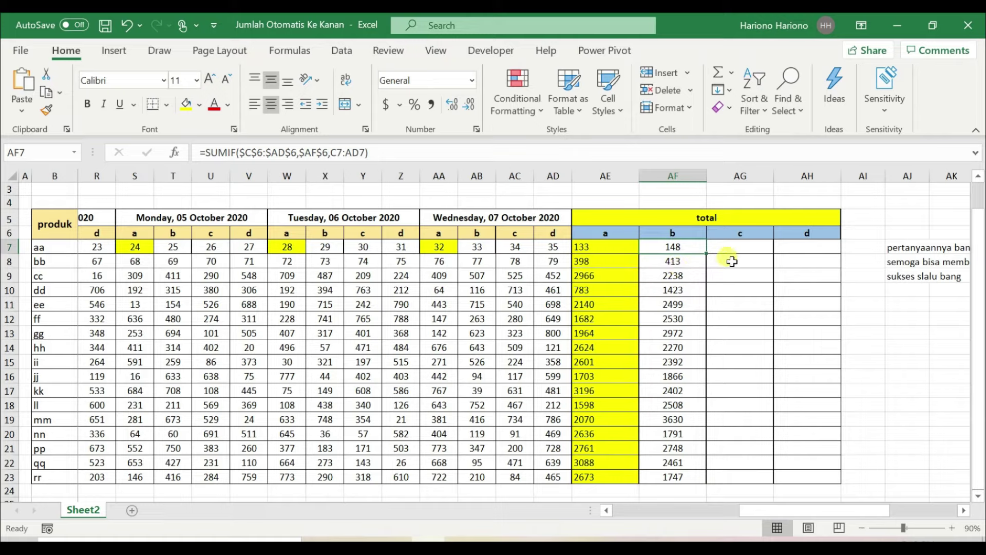
Enter =AVERAGE(AE7:AF7) in AI7, giving 140.5
left_click(855, 246)
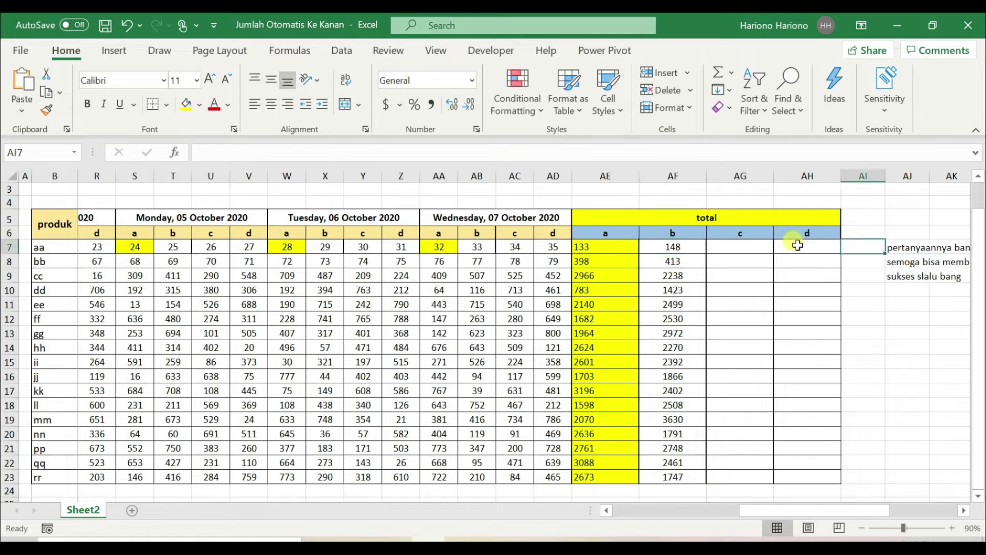
left_click_drag(798, 245, 632, 247)
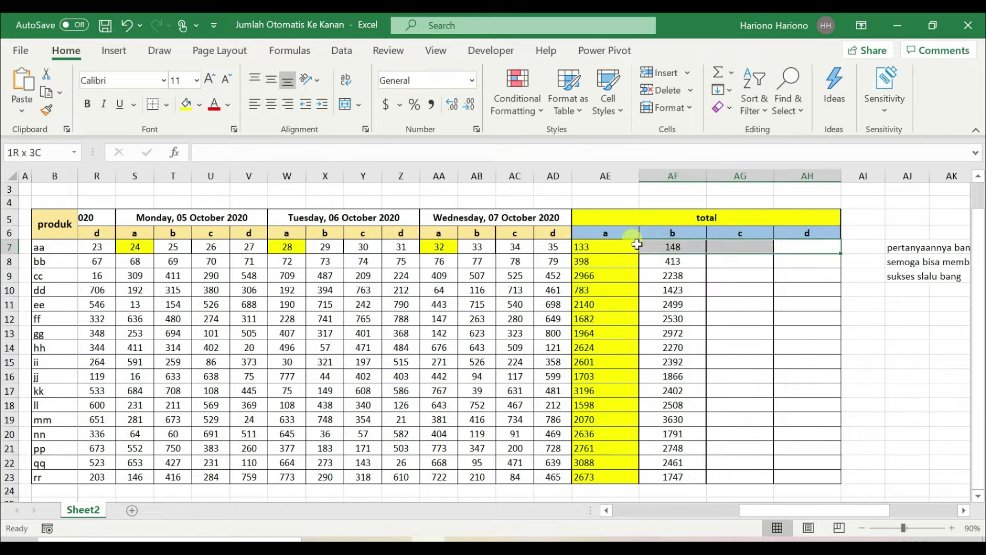
left_click(868, 245)
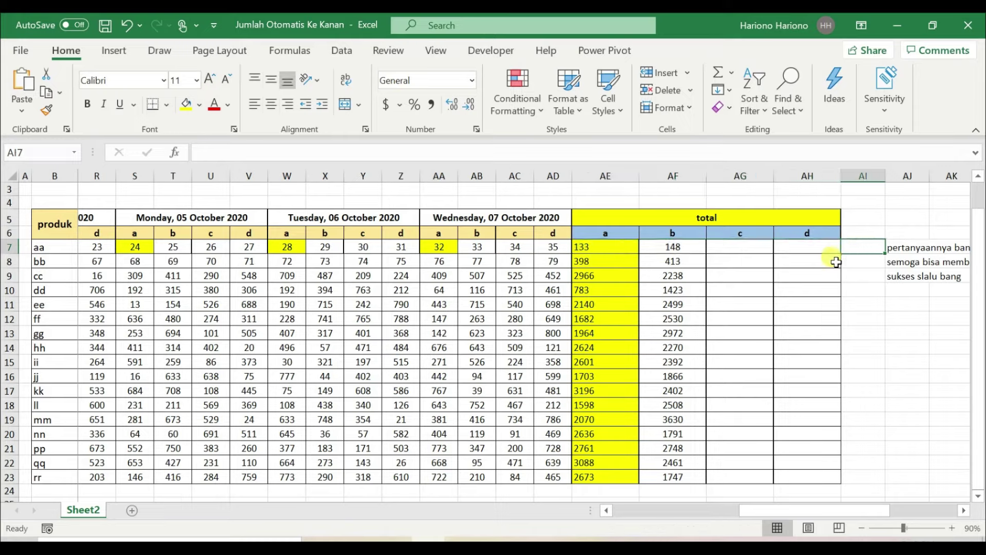
type("=aver")
key("Tab")
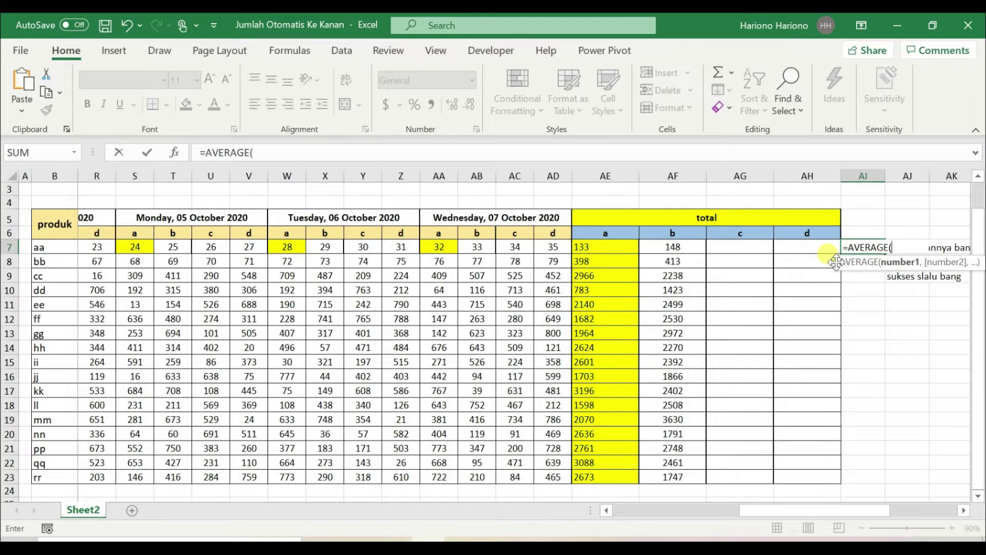
key("Left")
key("Left")
key("Left")
key("shift+Left")
key("Return")
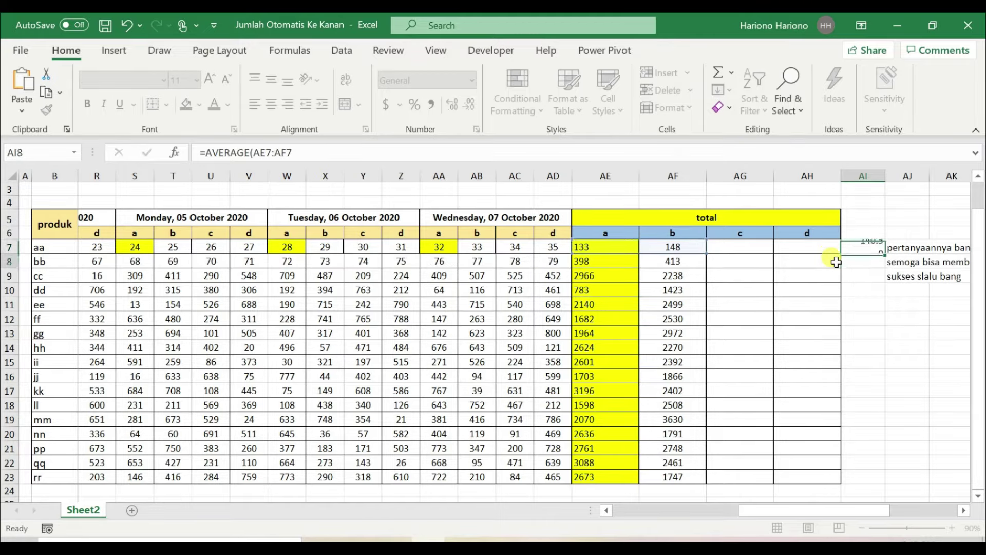
Review the AI7 average formula, then select product aa's total in AE7
key("Up")
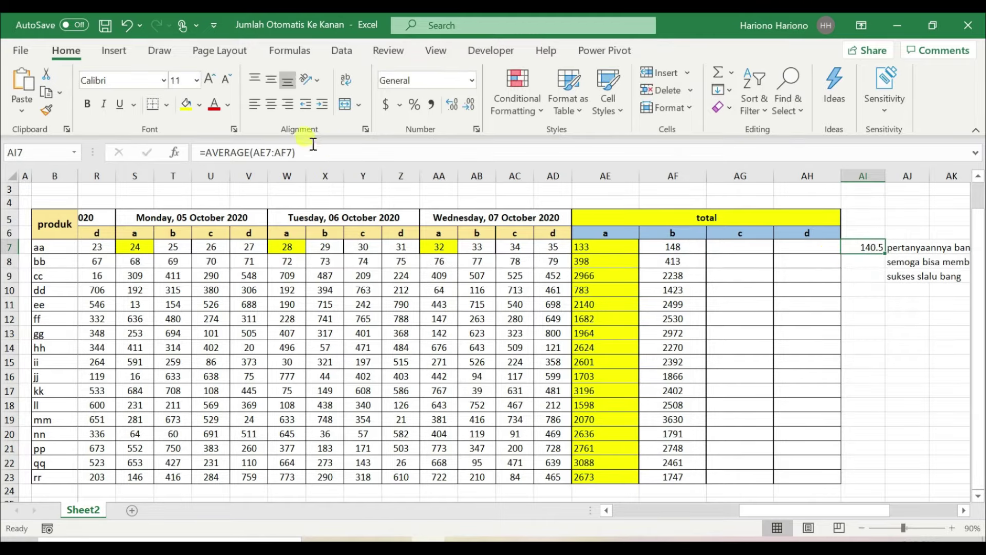
left_click(314, 151)
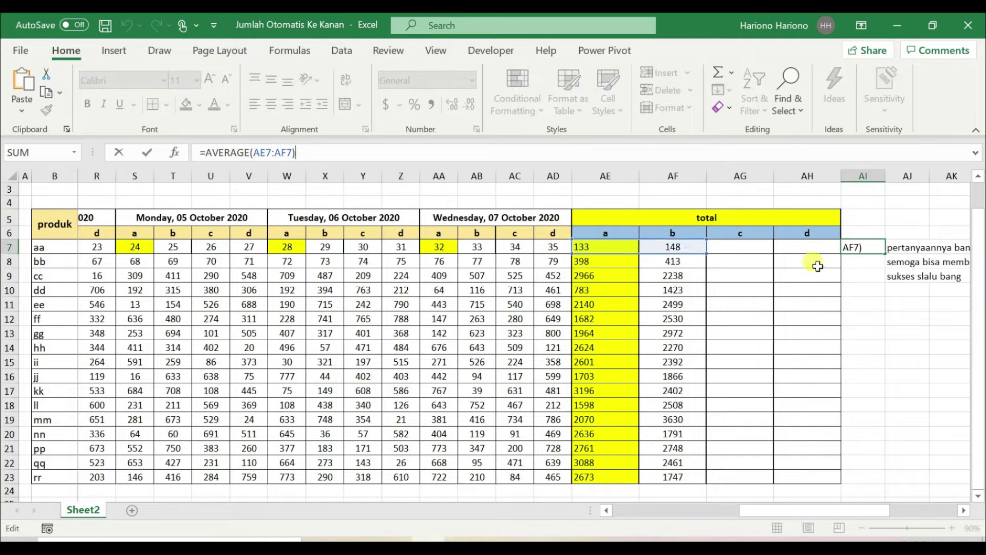
key("Return")
key("Up")
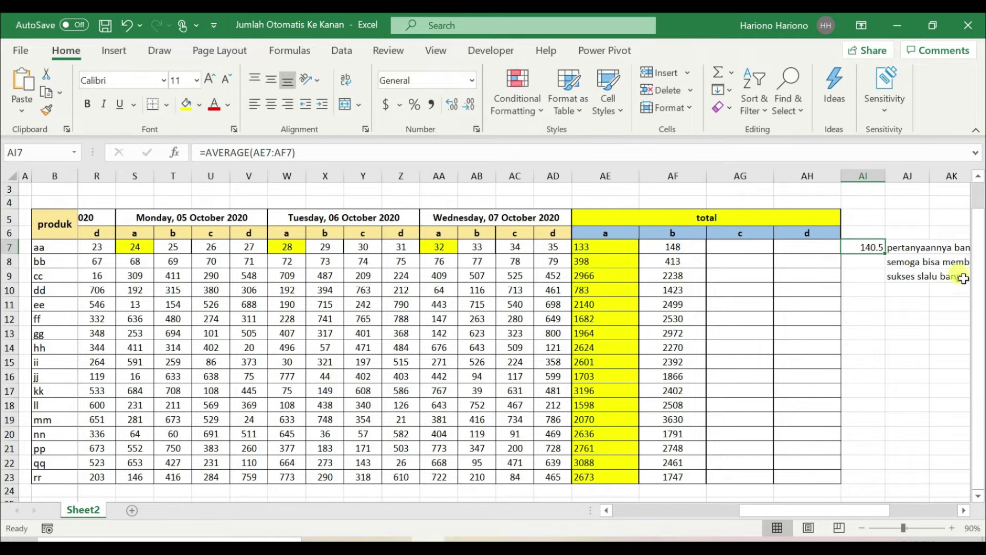
left_click(589, 244)
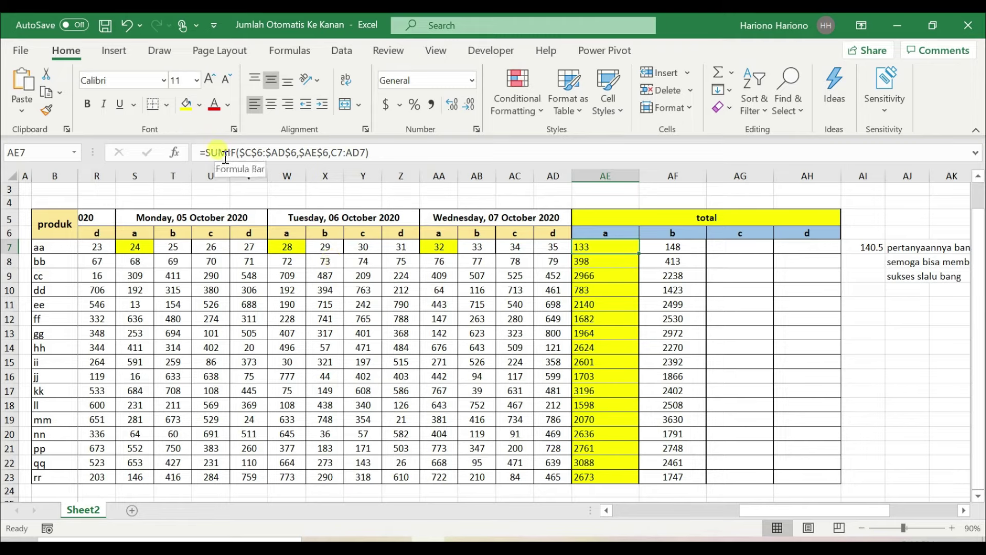
Replace SUMIF with AVERAGEIF in AE7's formula, giving 19 for product aa
left_click(230, 153)
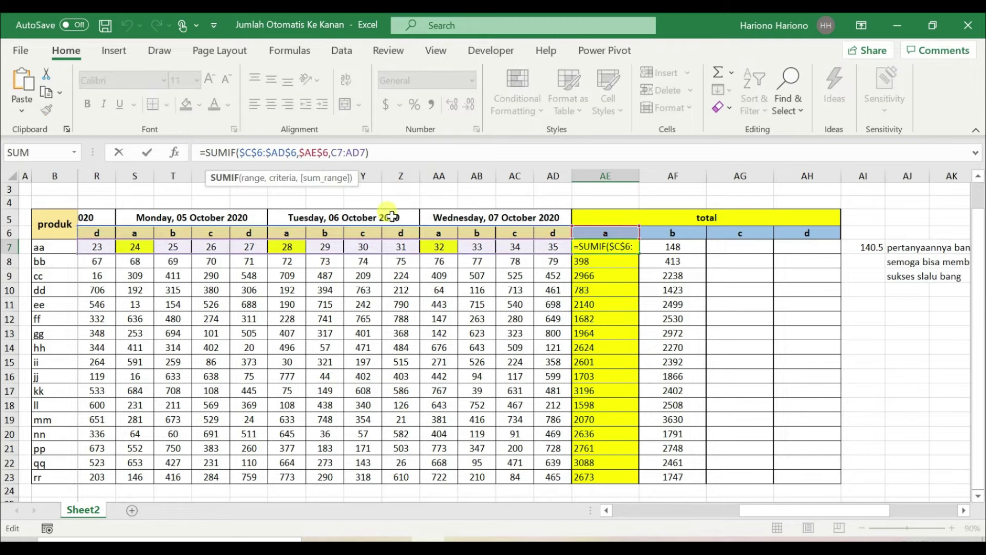
key("BackSpace")
key("BackSpace")
key("BackSpace")
type("ave")
key("Down")
key("Down")
key("Down")
key("Up")
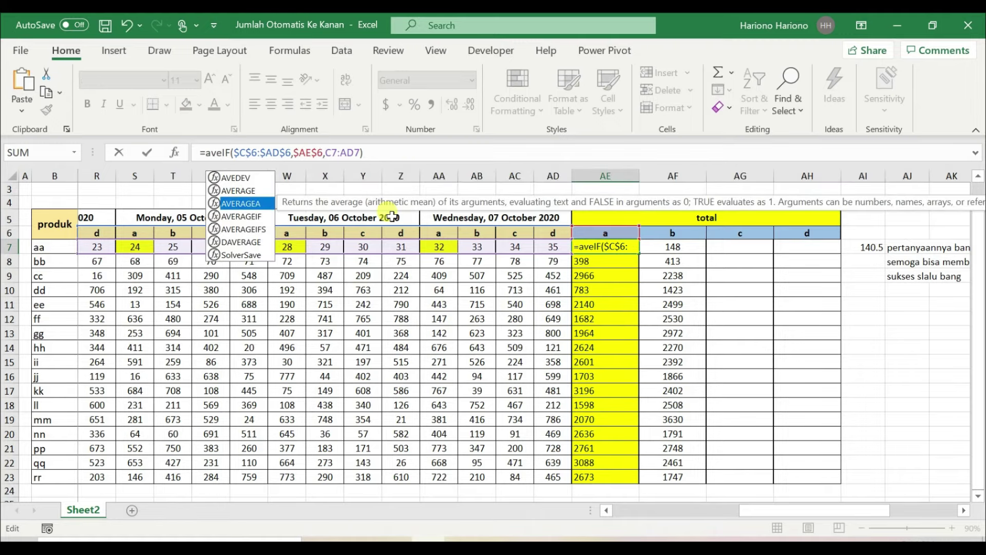
key("Up")
key("Tab")
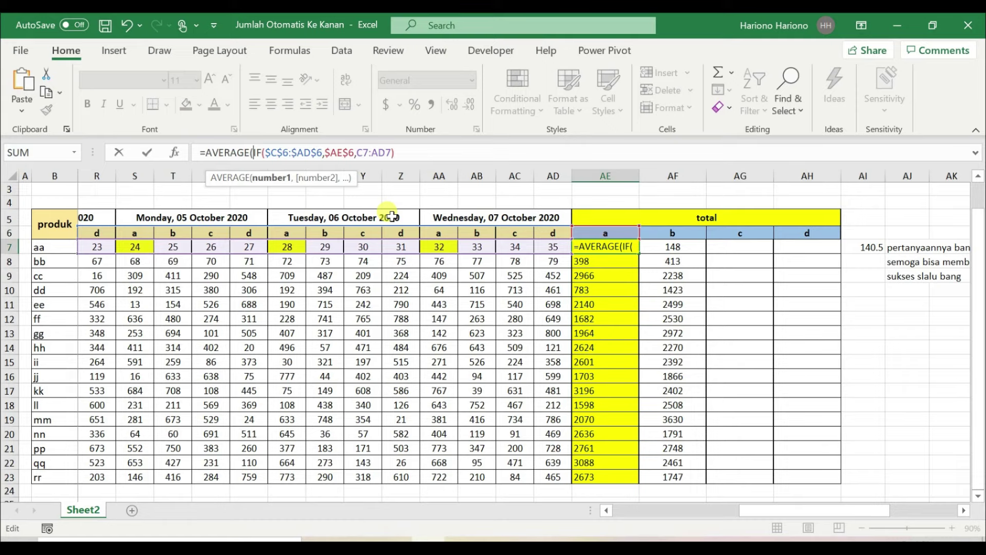
key("BackSpace")
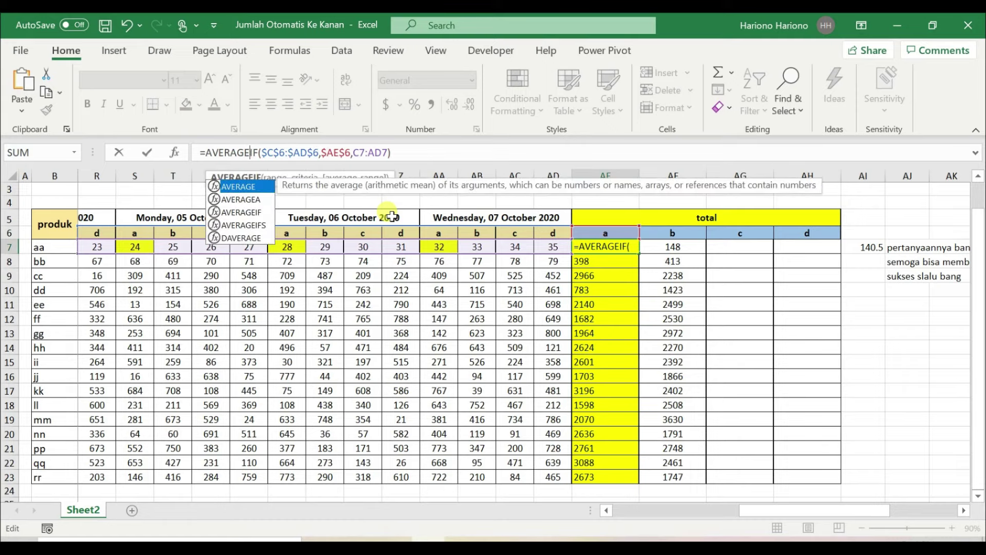
left_click(427, 154)
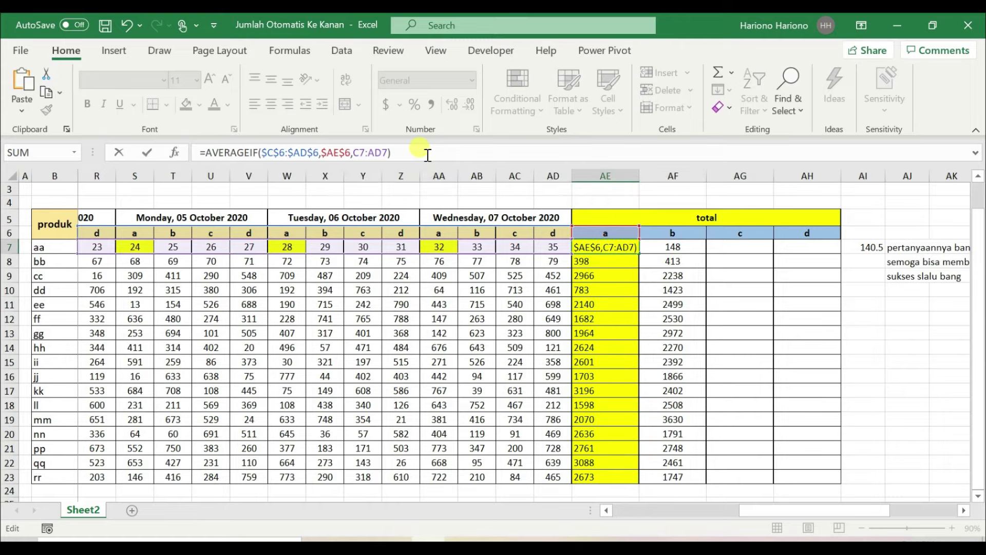
key("Return")
Fill the AVERAGEIF formula down AE7:AE23 for all products
key("Up")
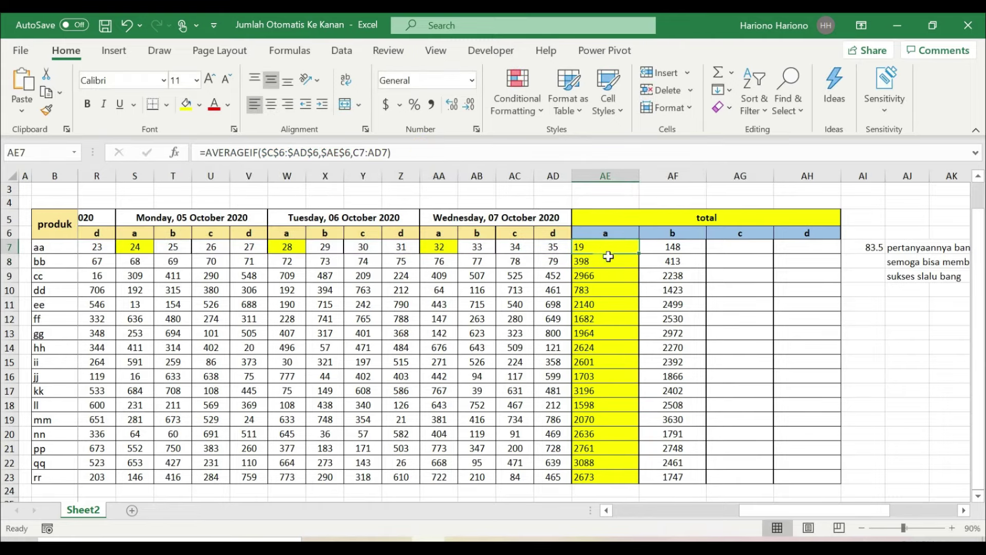
double_click(639, 256)
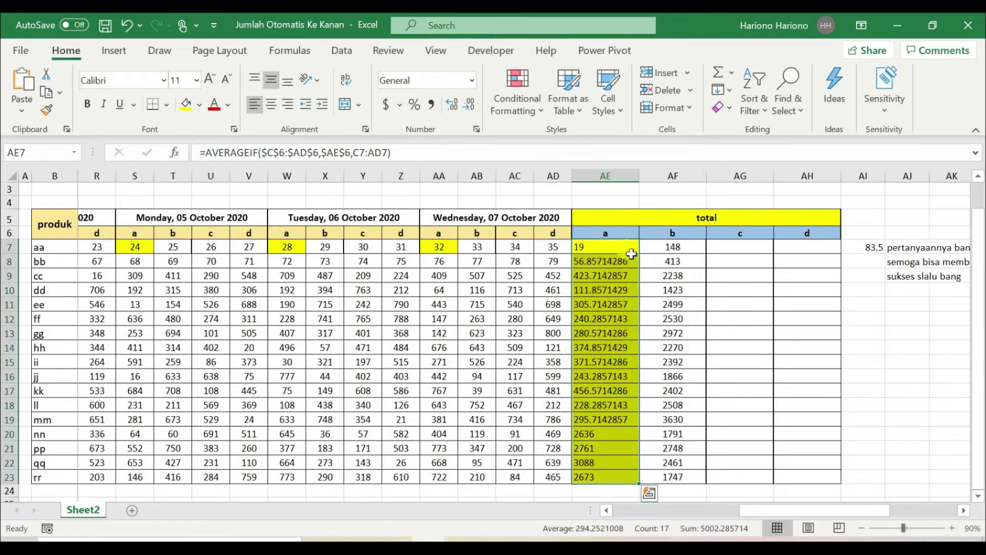
left_click(603, 248)
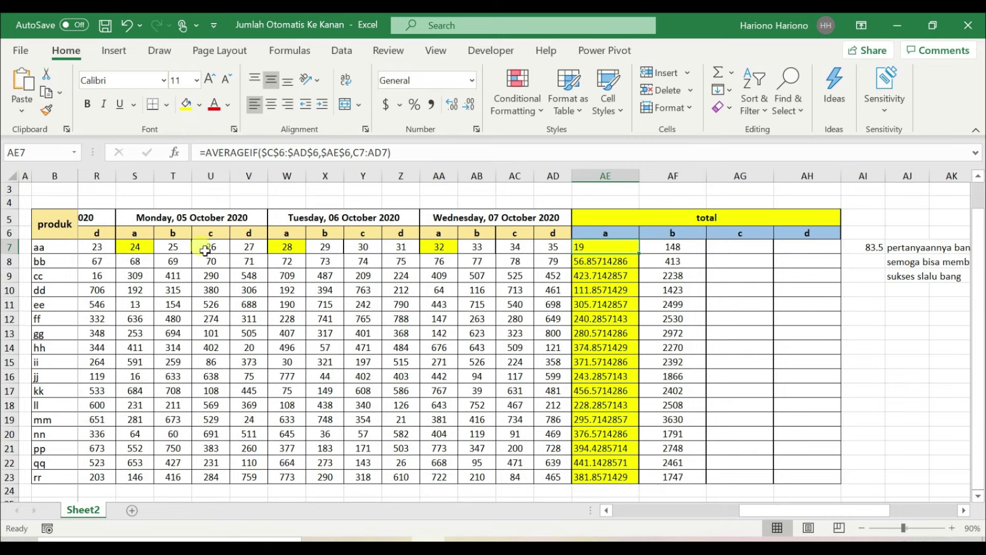